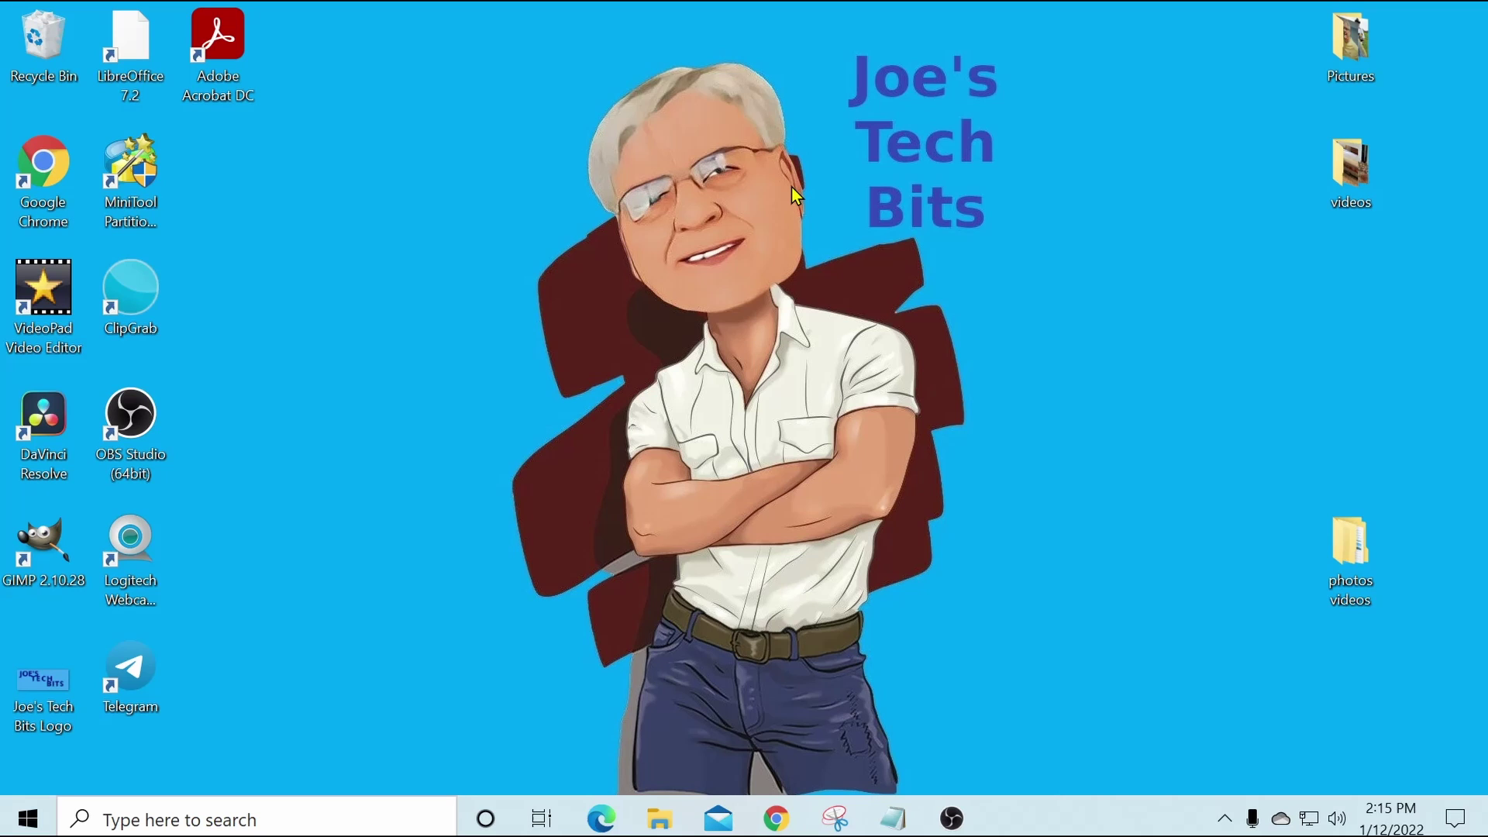
Search Windows for 'accounts' and open the 'Add, edit, or remove other users' settings.
click(147, 818)
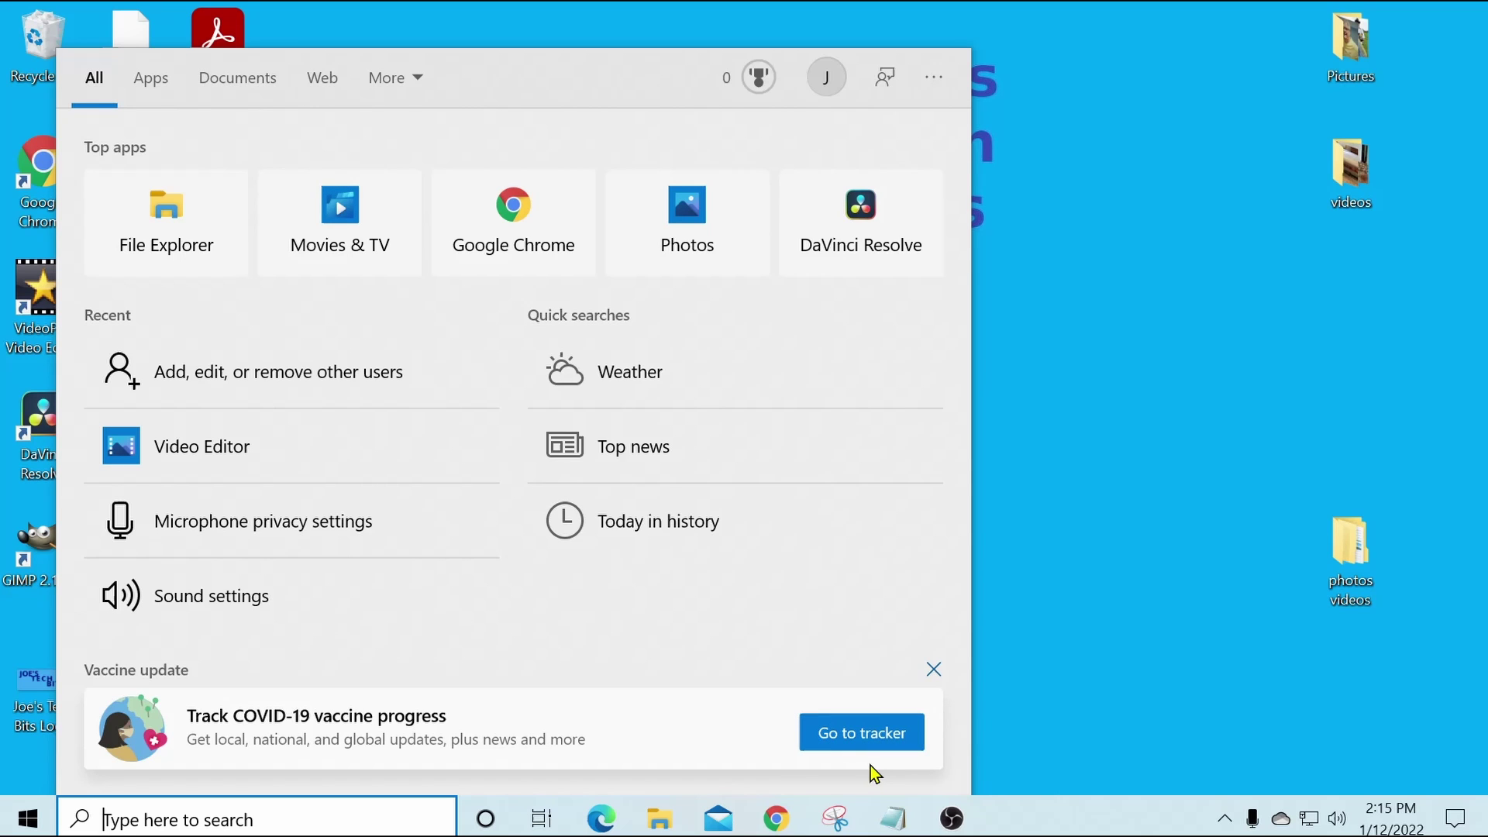
text(acco)
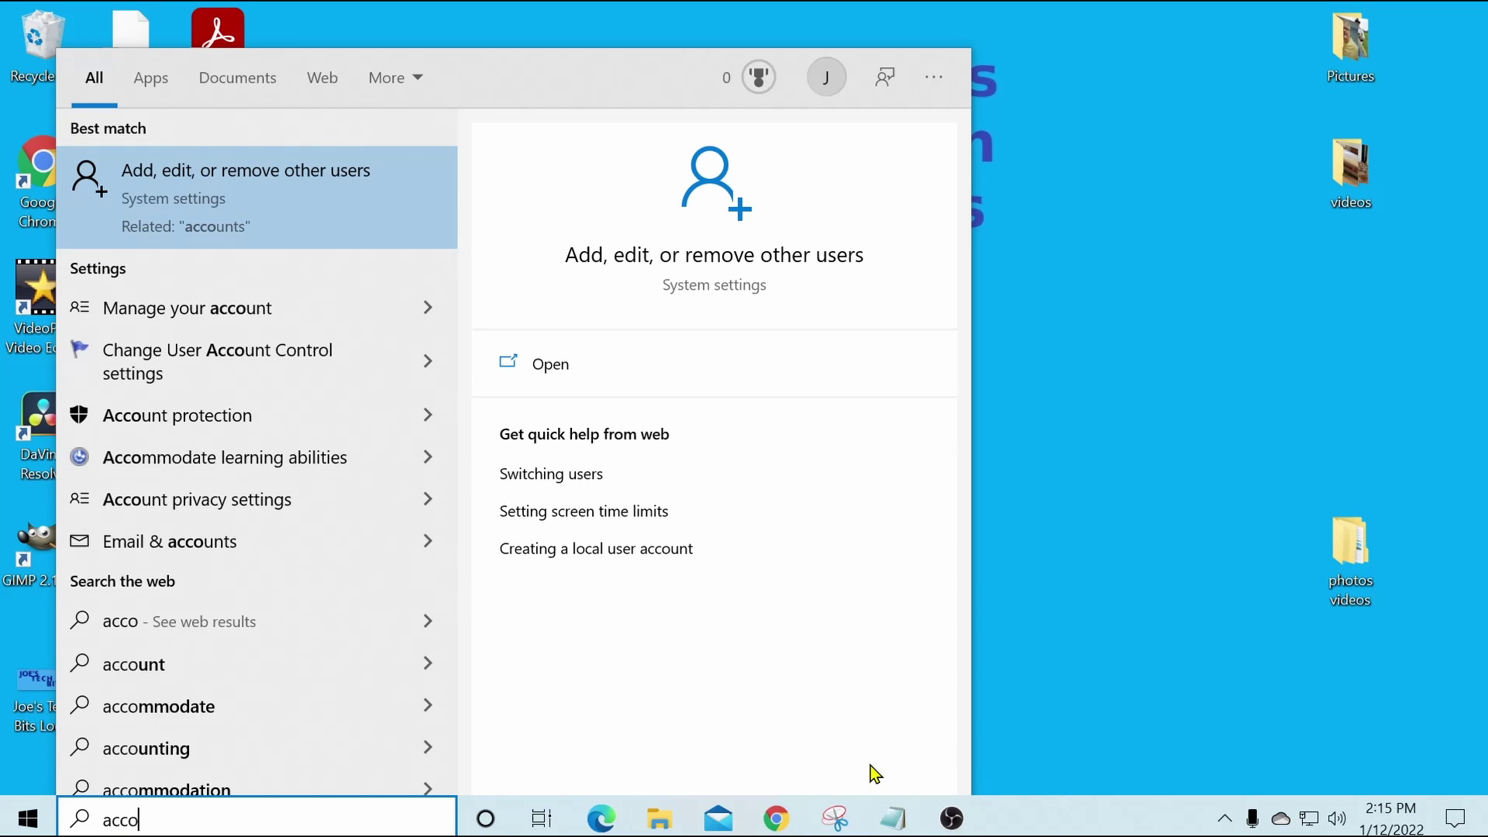
text(unts)
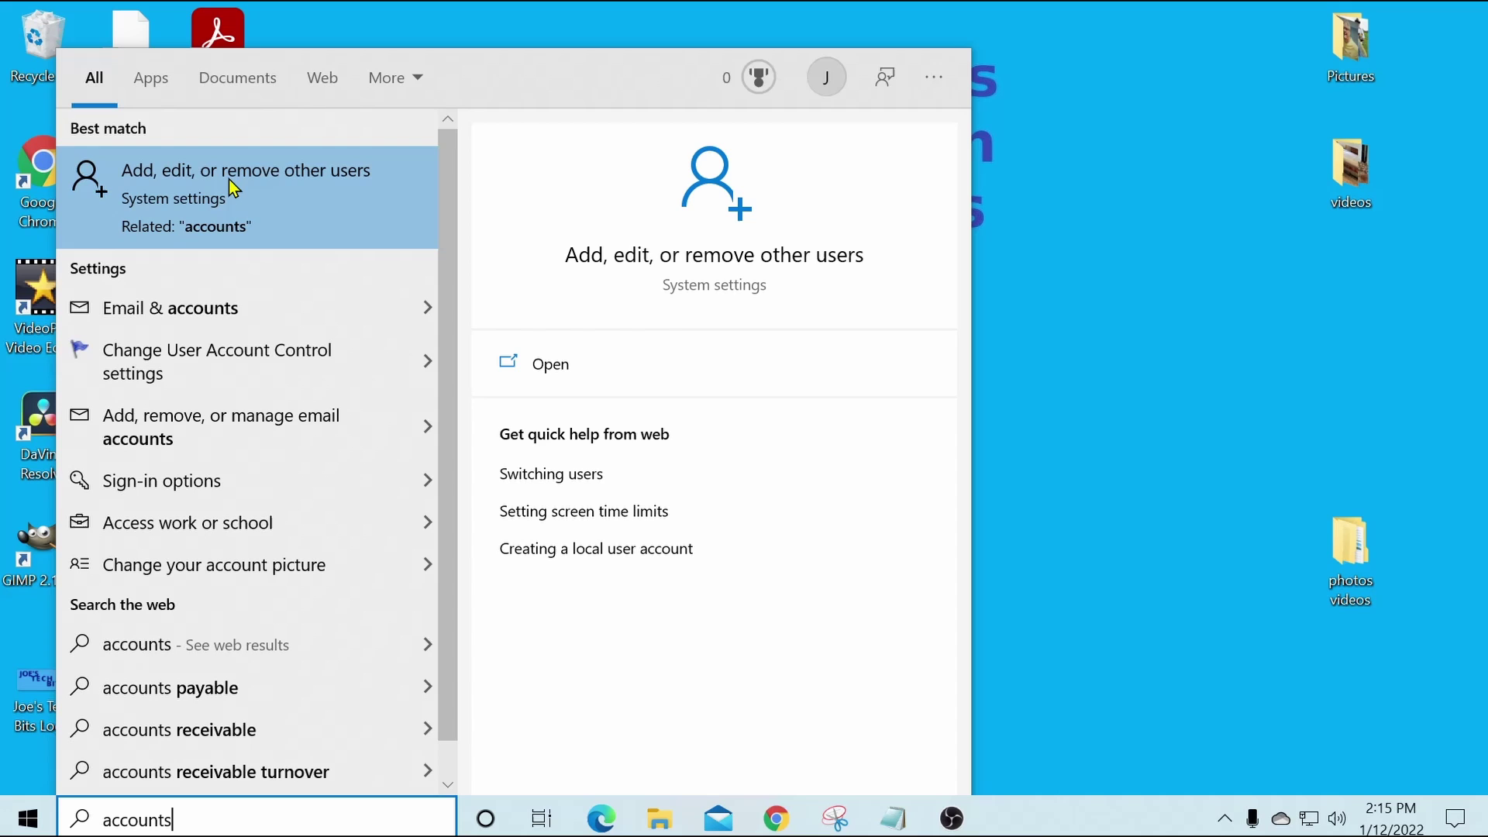
click(230, 179)
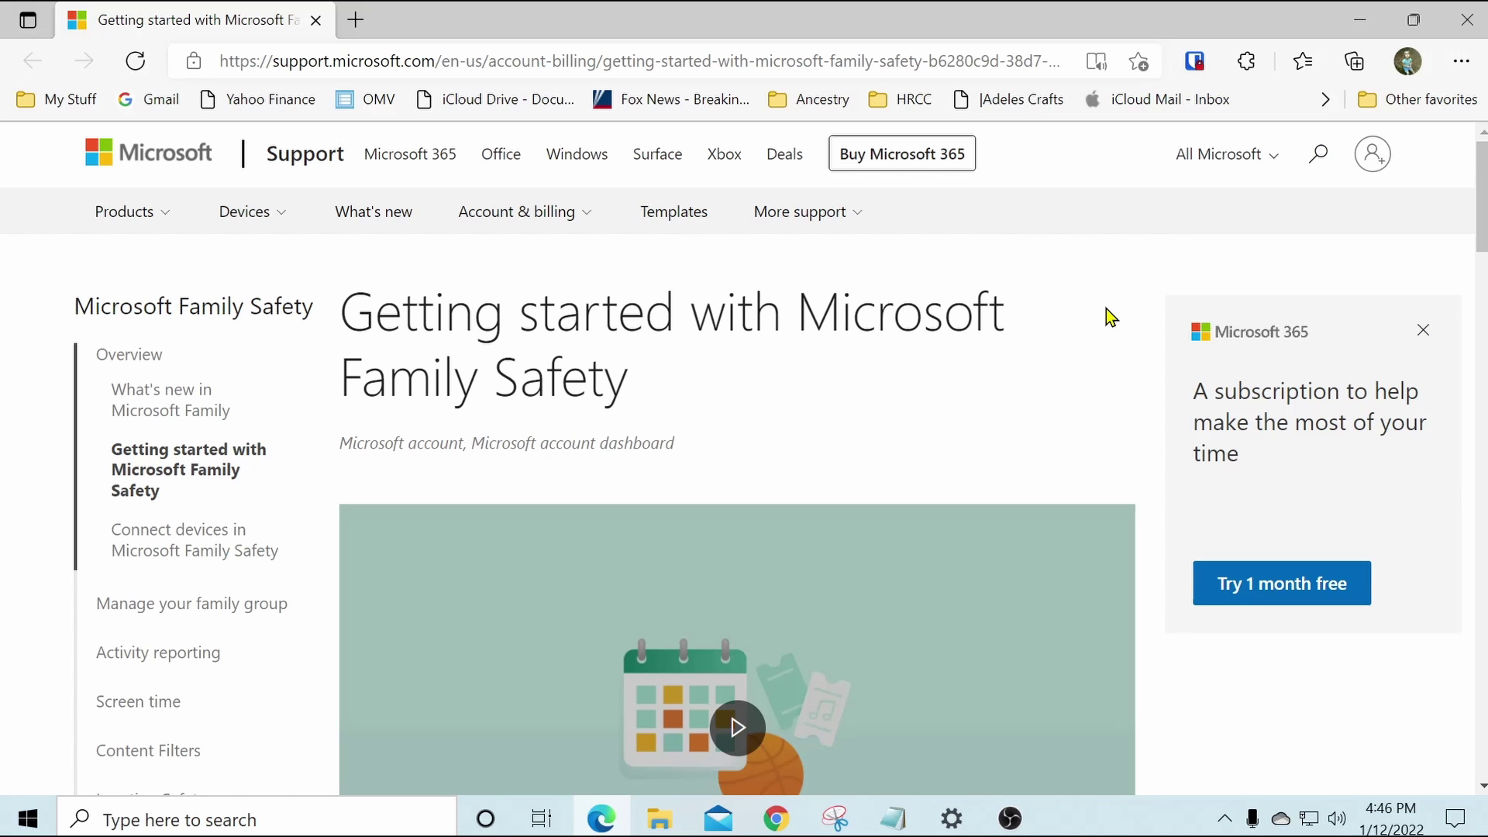
Read through the Family Safety article, return to its top, and close Edge.
scroll(1106, 305, down, 2)
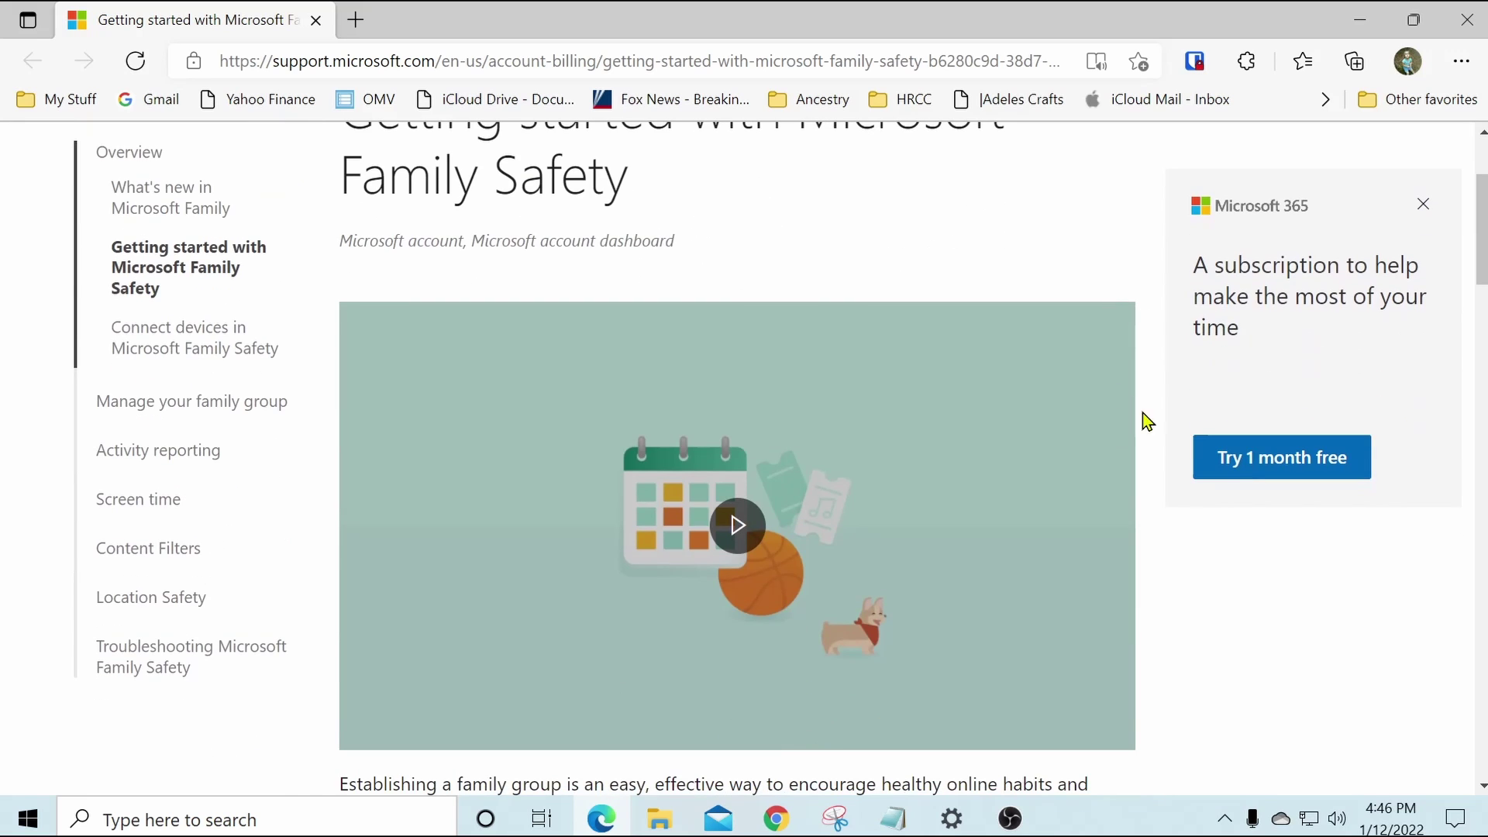
scroll(1151, 429, down, 2)
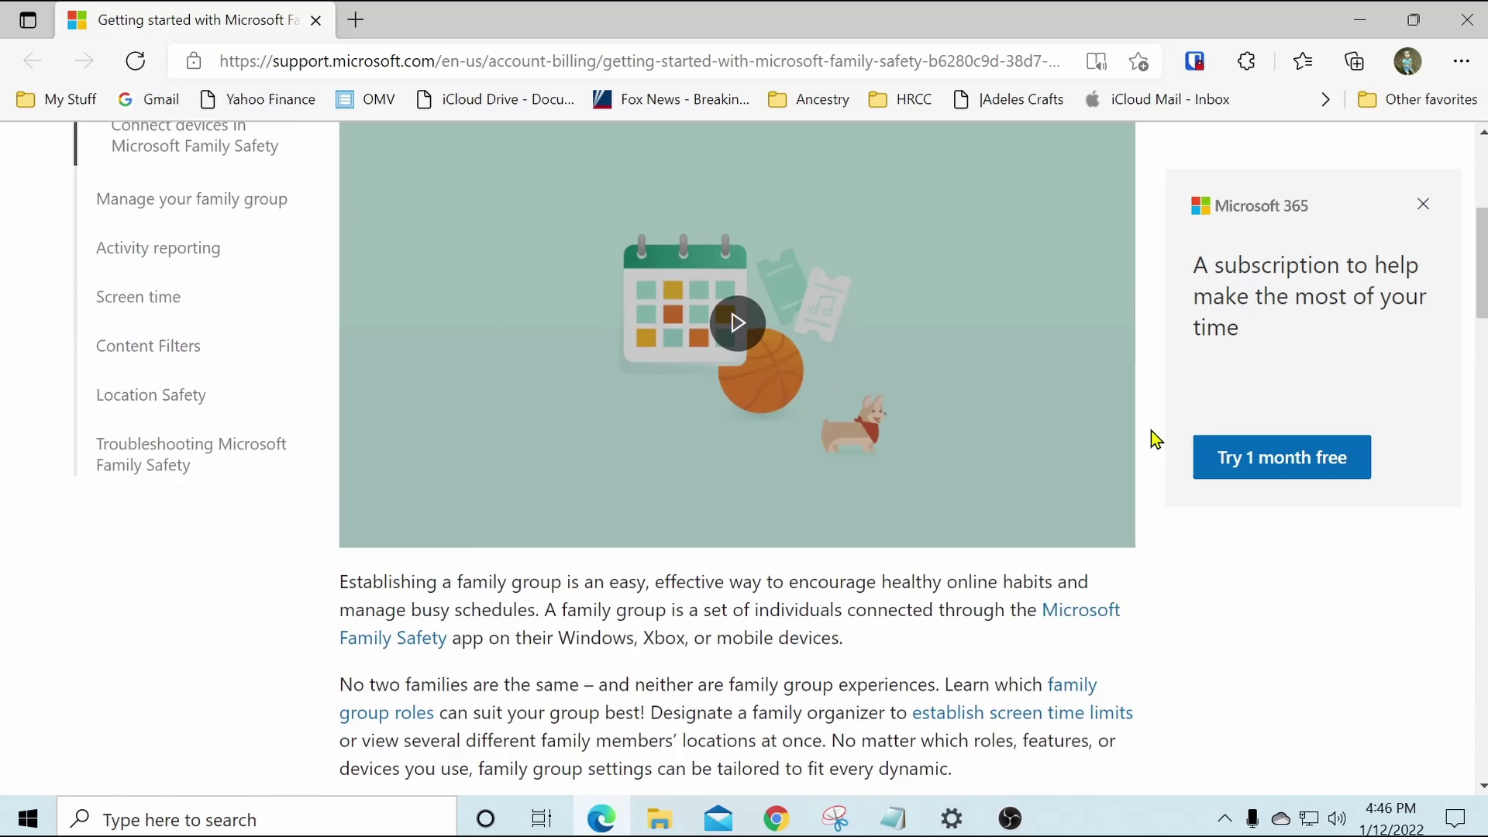
scroll(1151, 430, down, 2)
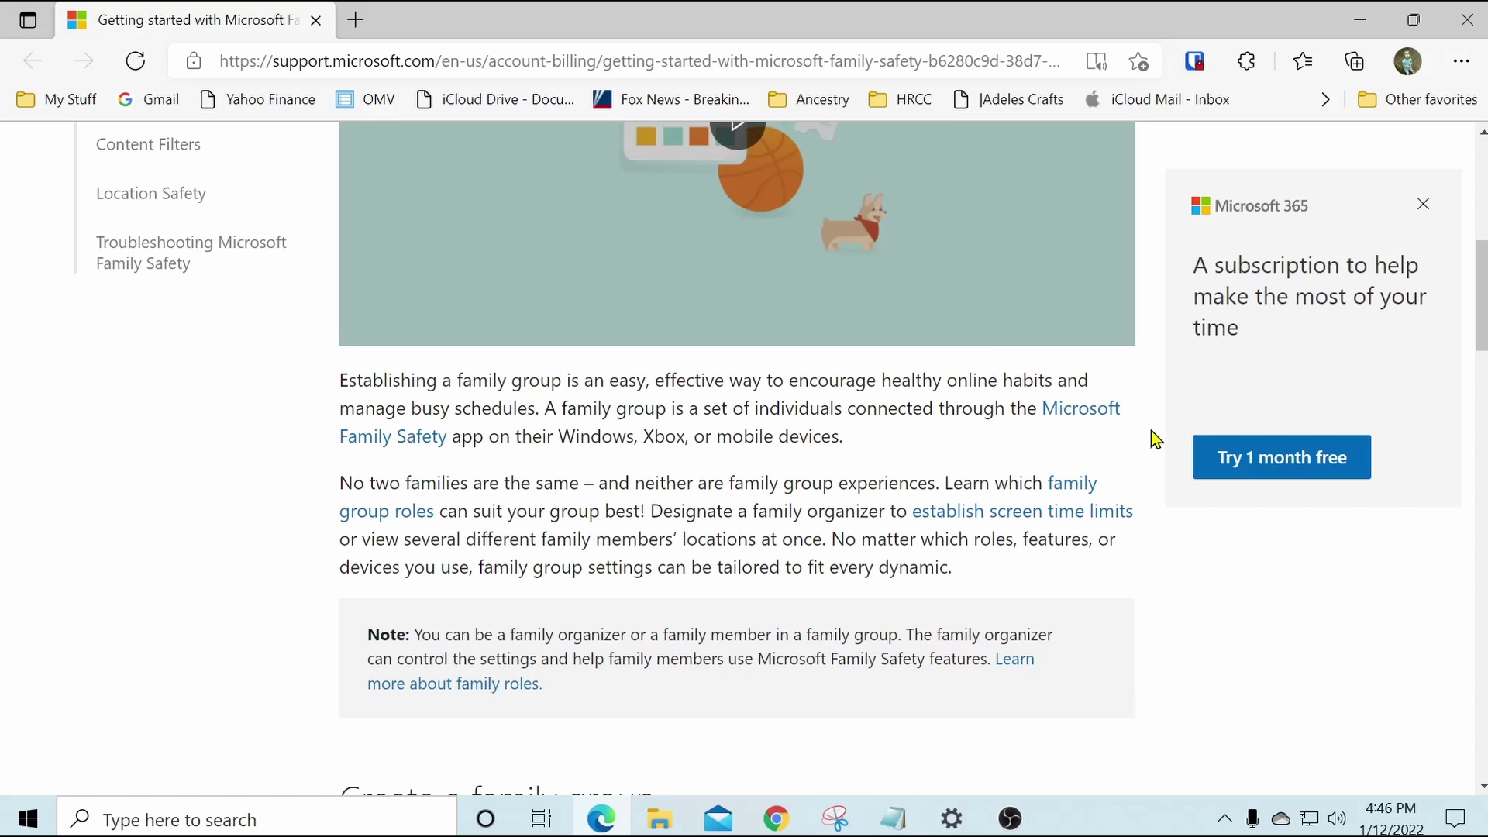
scroll(1151, 430, down, 2)
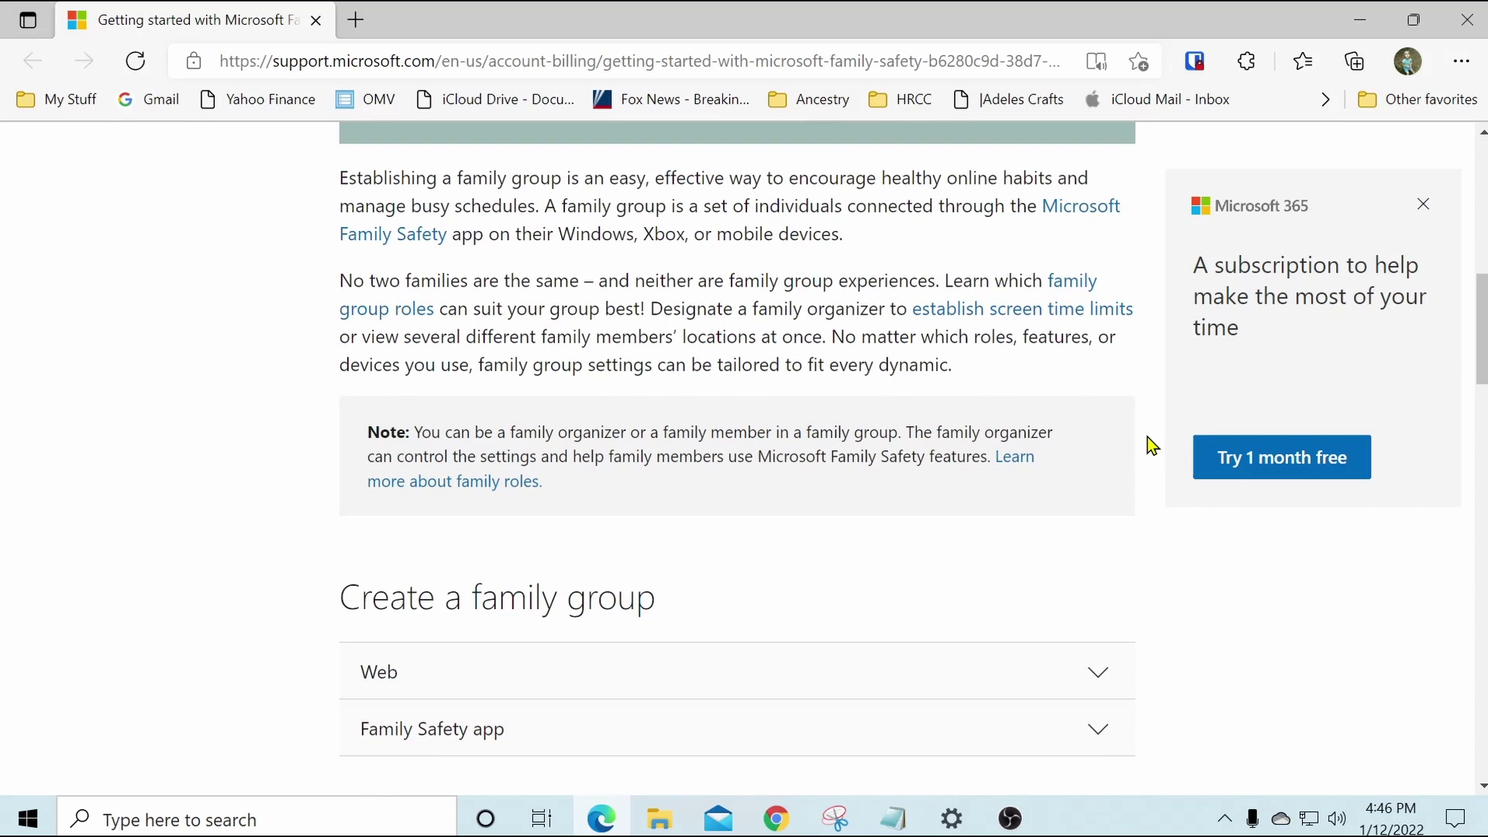
scroll(1148, 435, down, 2)
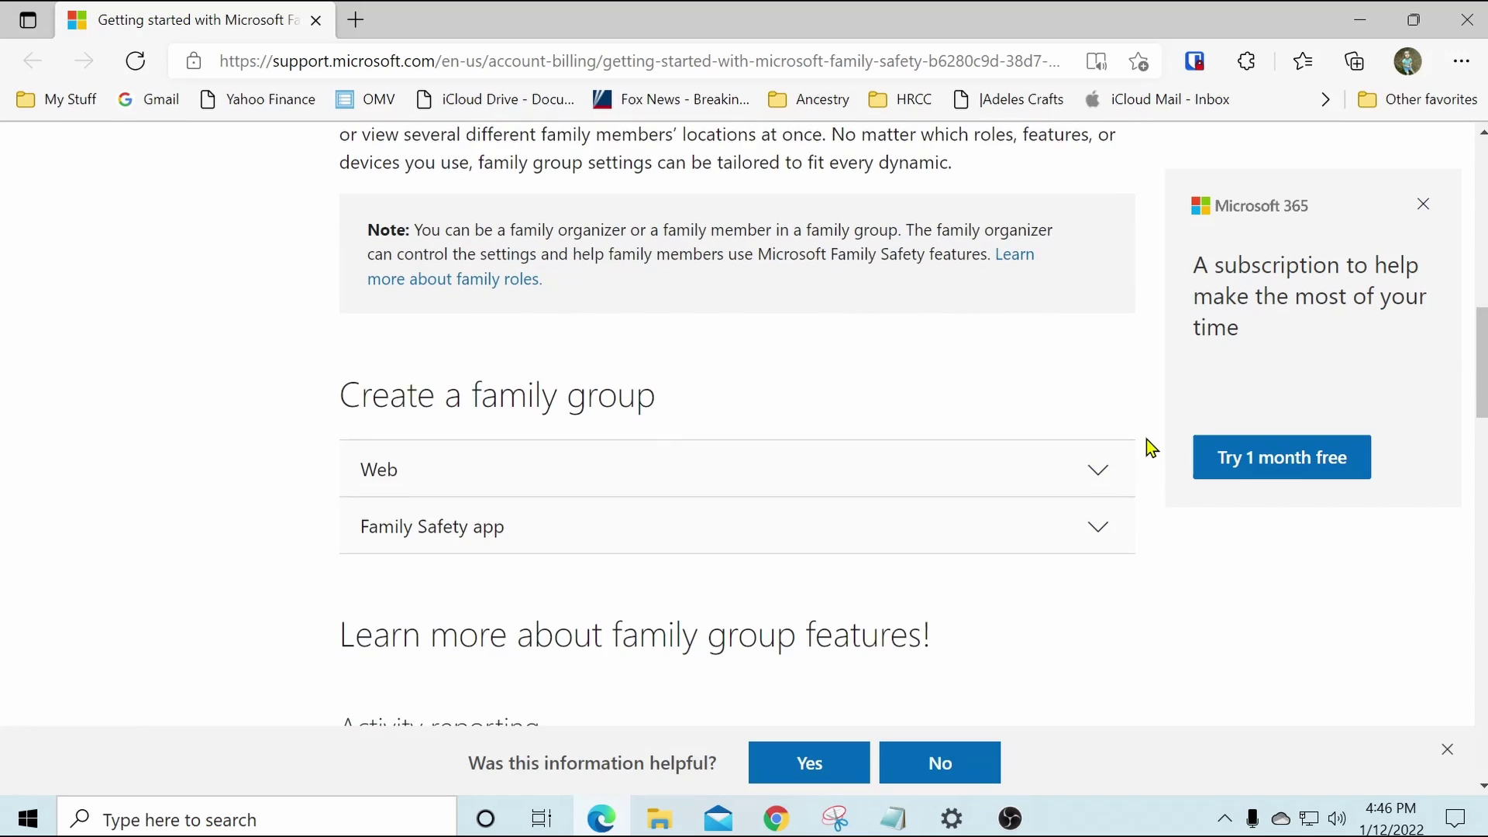
scroll(1146, 439, up, 1)
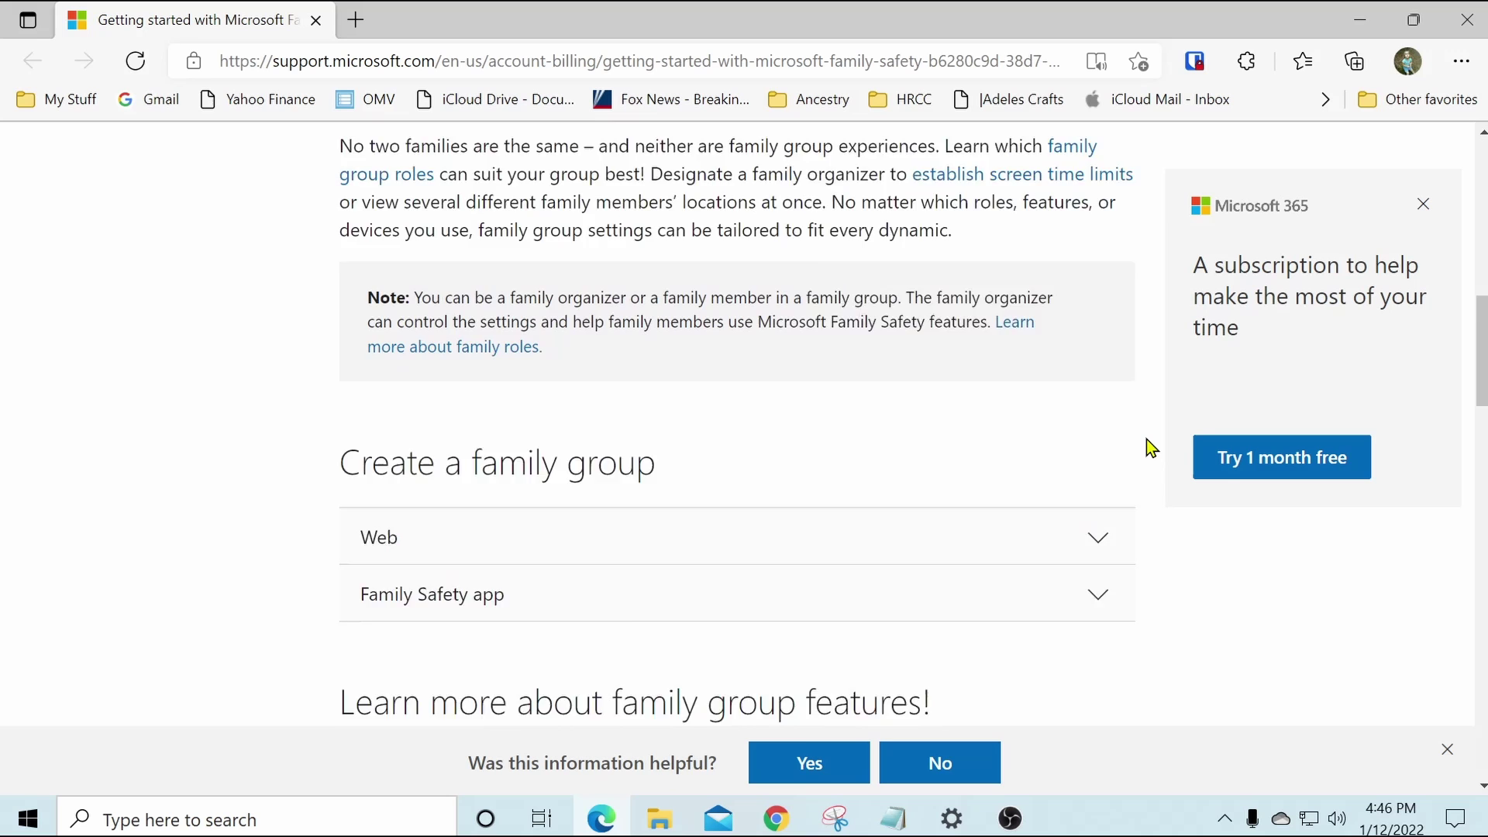
scroll(1146, 438, down, 3)
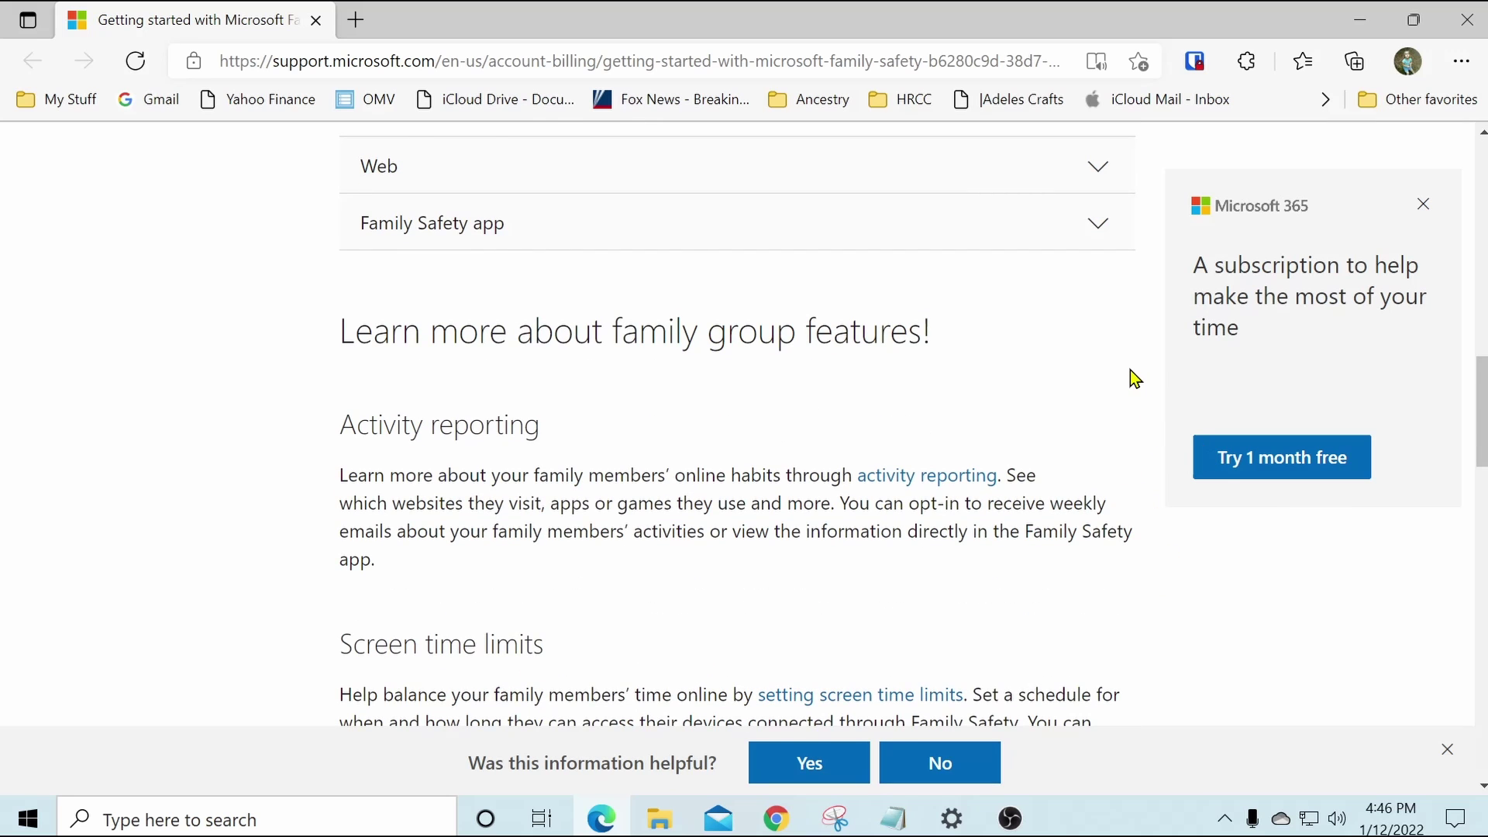
scroll(1131, 370, down, 5)
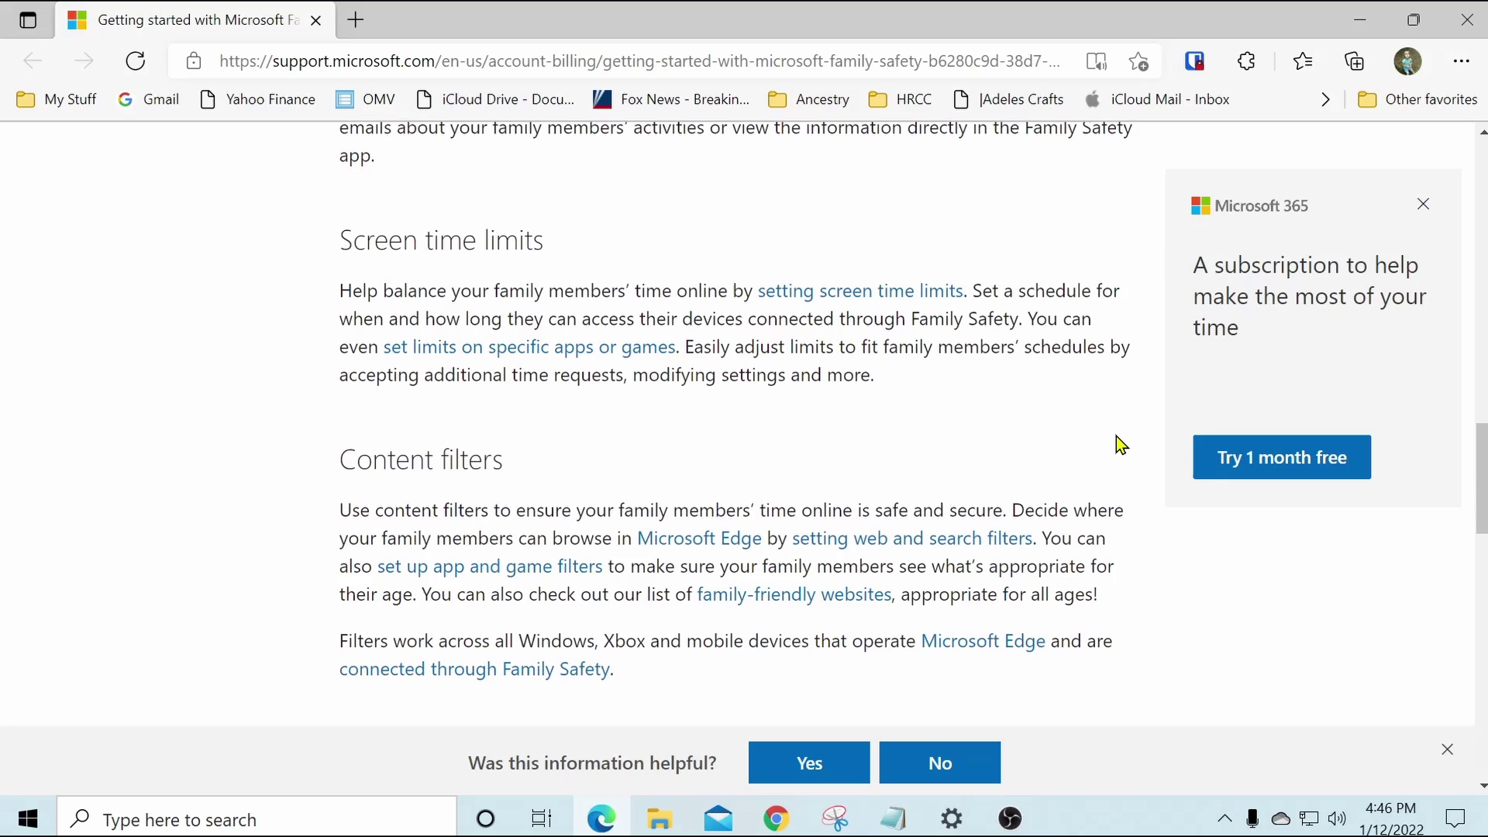
scroll(1117, 436, down, 7)
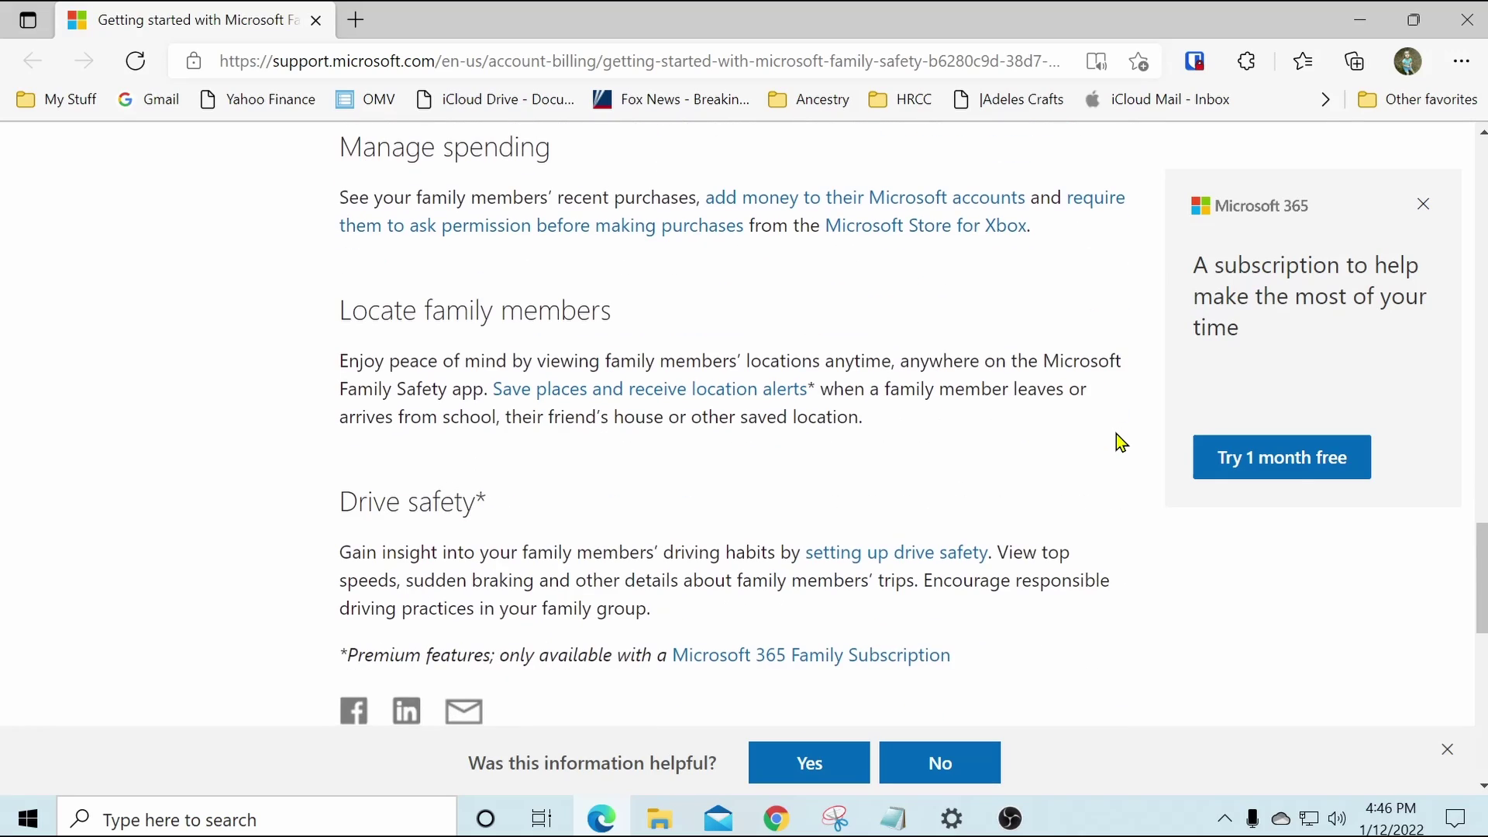
scroll(1116, 434, down, 3)
scroll(1117, 434, up, 6)
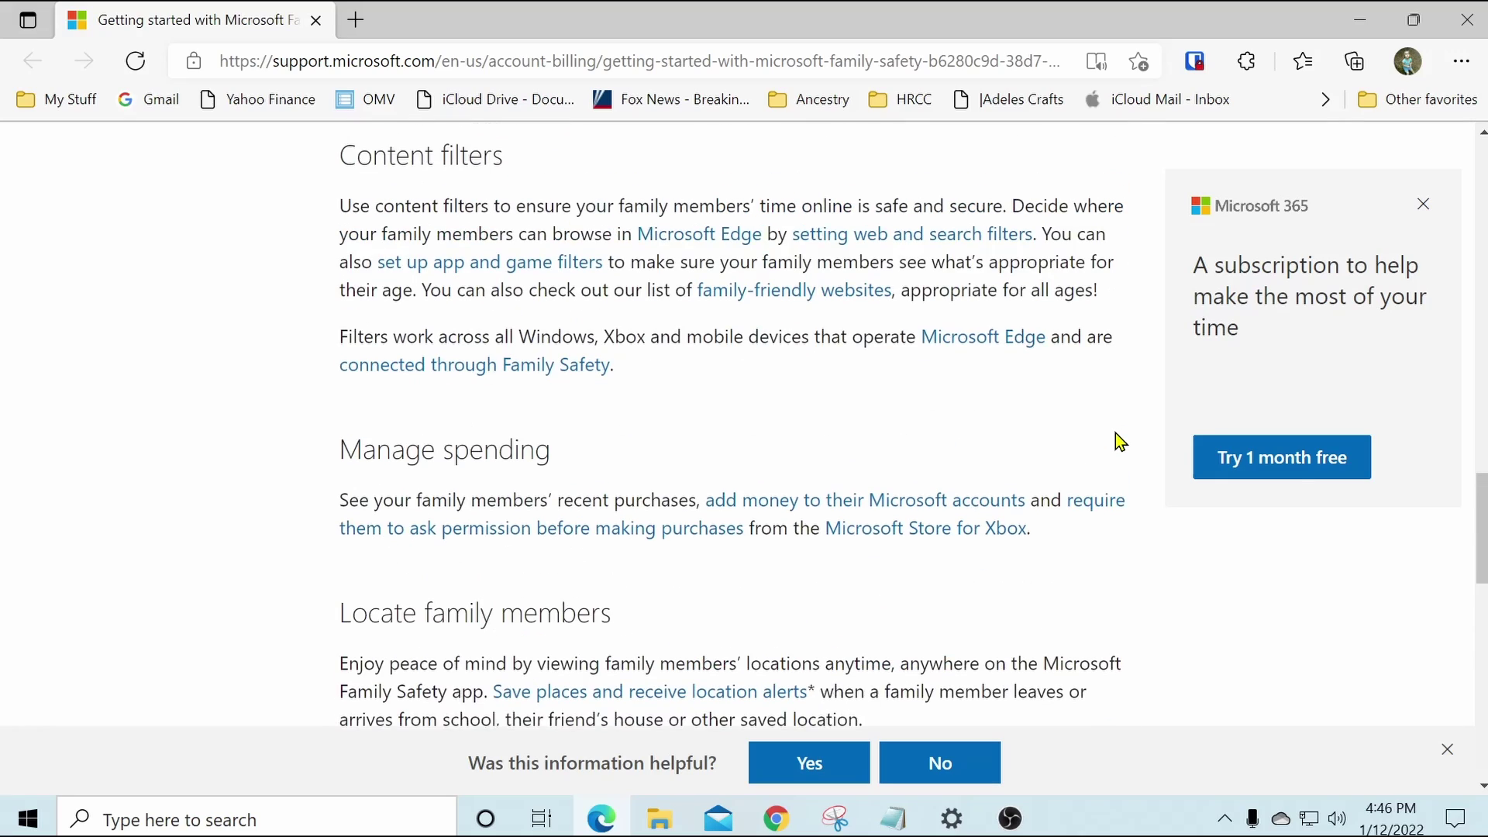
scroll(1117, 438, up, 10)
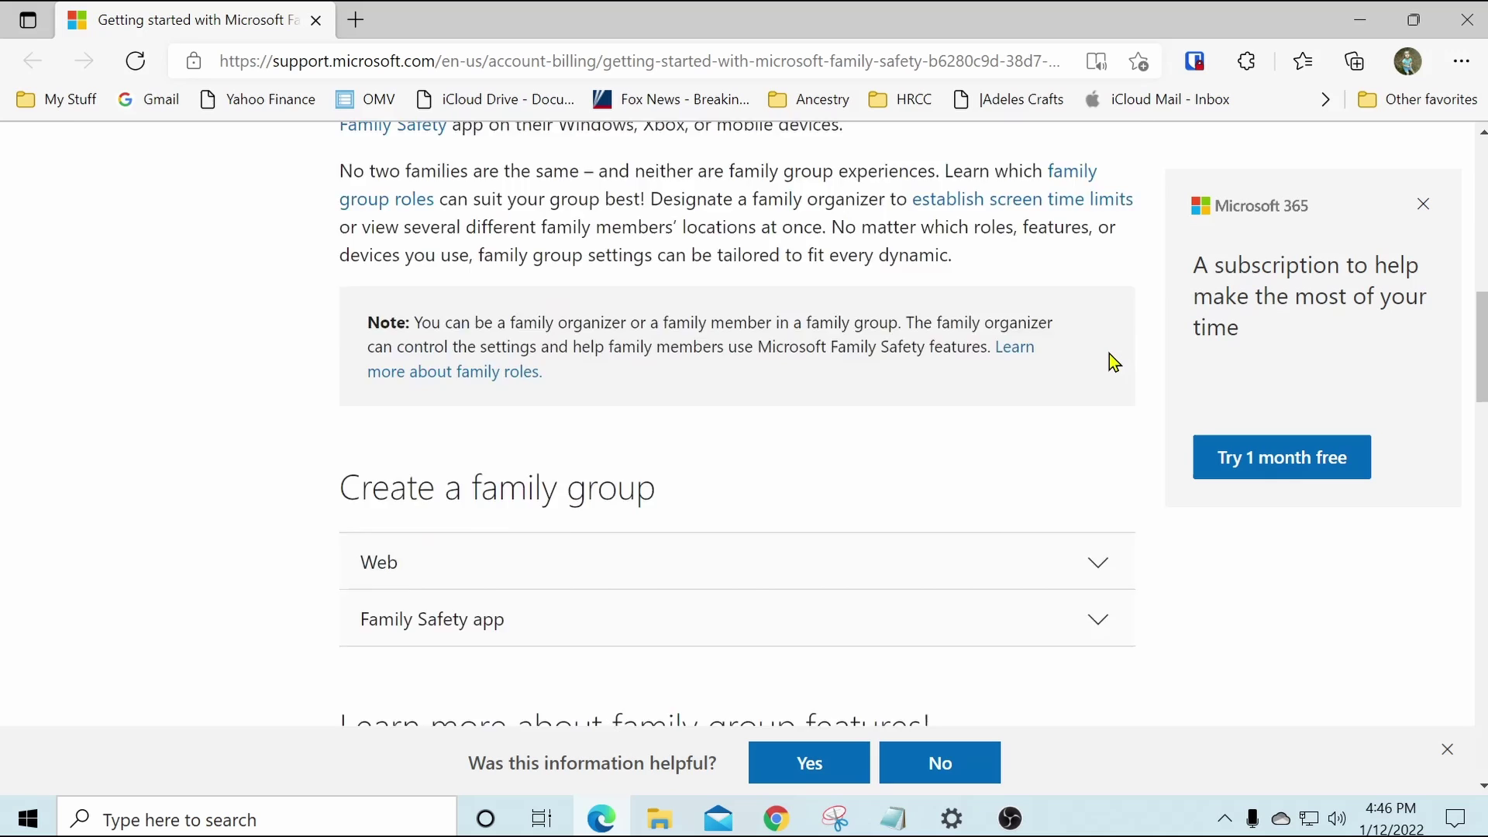
scroll(1109, 354, up, 7)
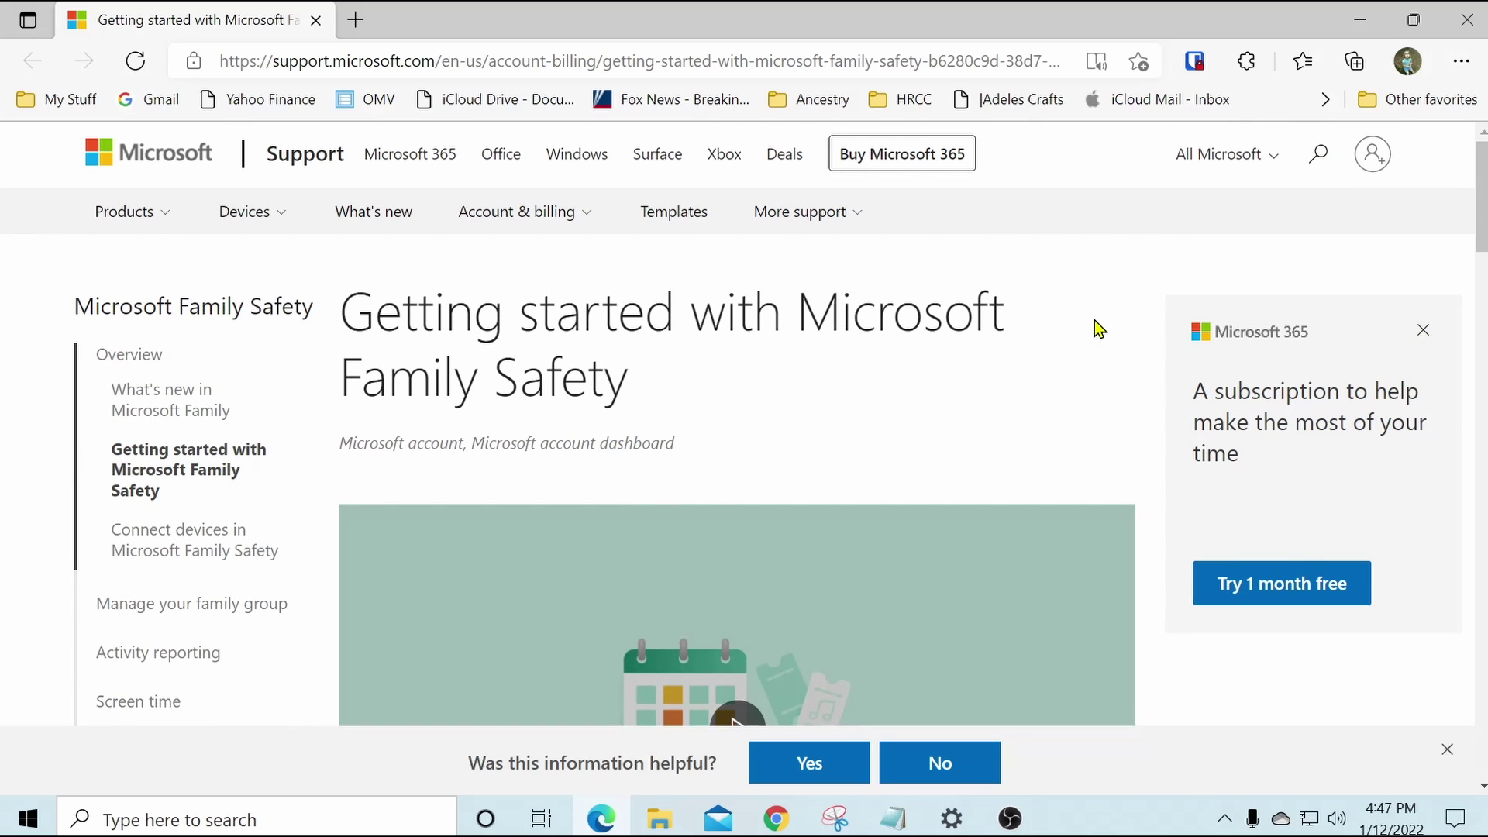
click(1461, 19)
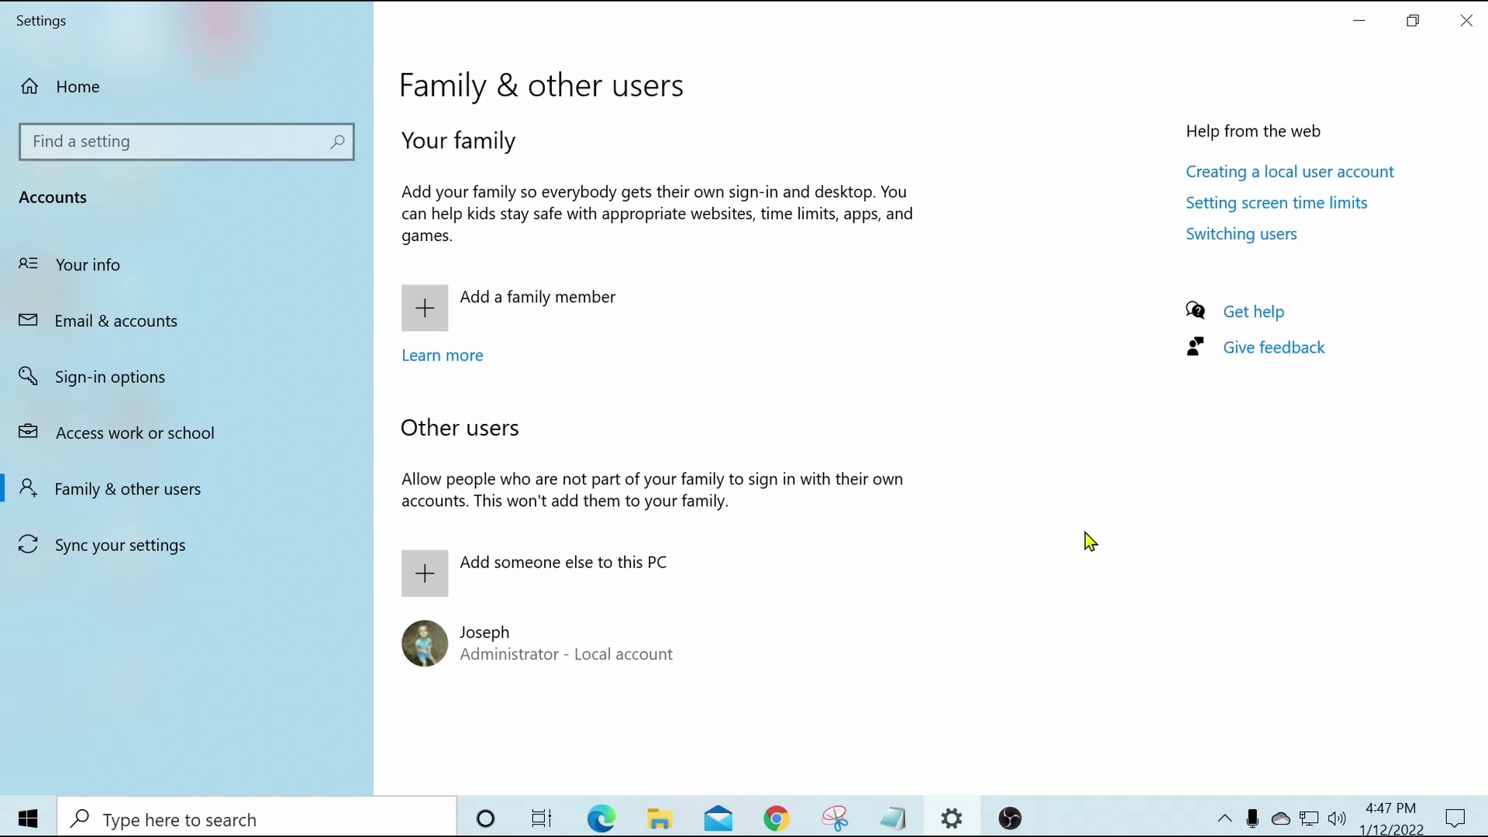
Choose 'Add someone else to this PC' under Other users.
click(432, 581)
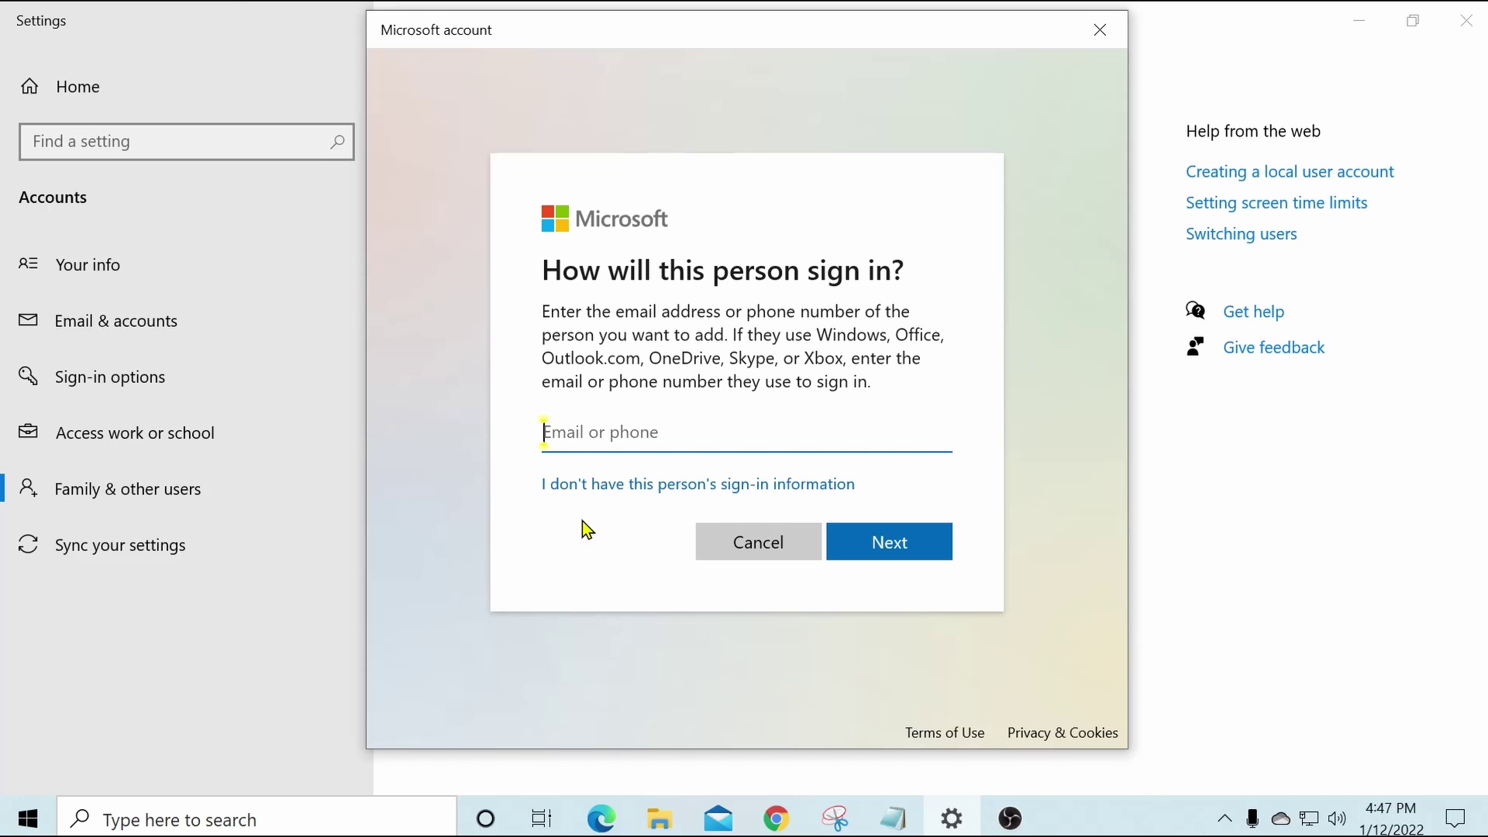
Continue without the person's sign-in information to reach the Create account page.
click(620, 488)
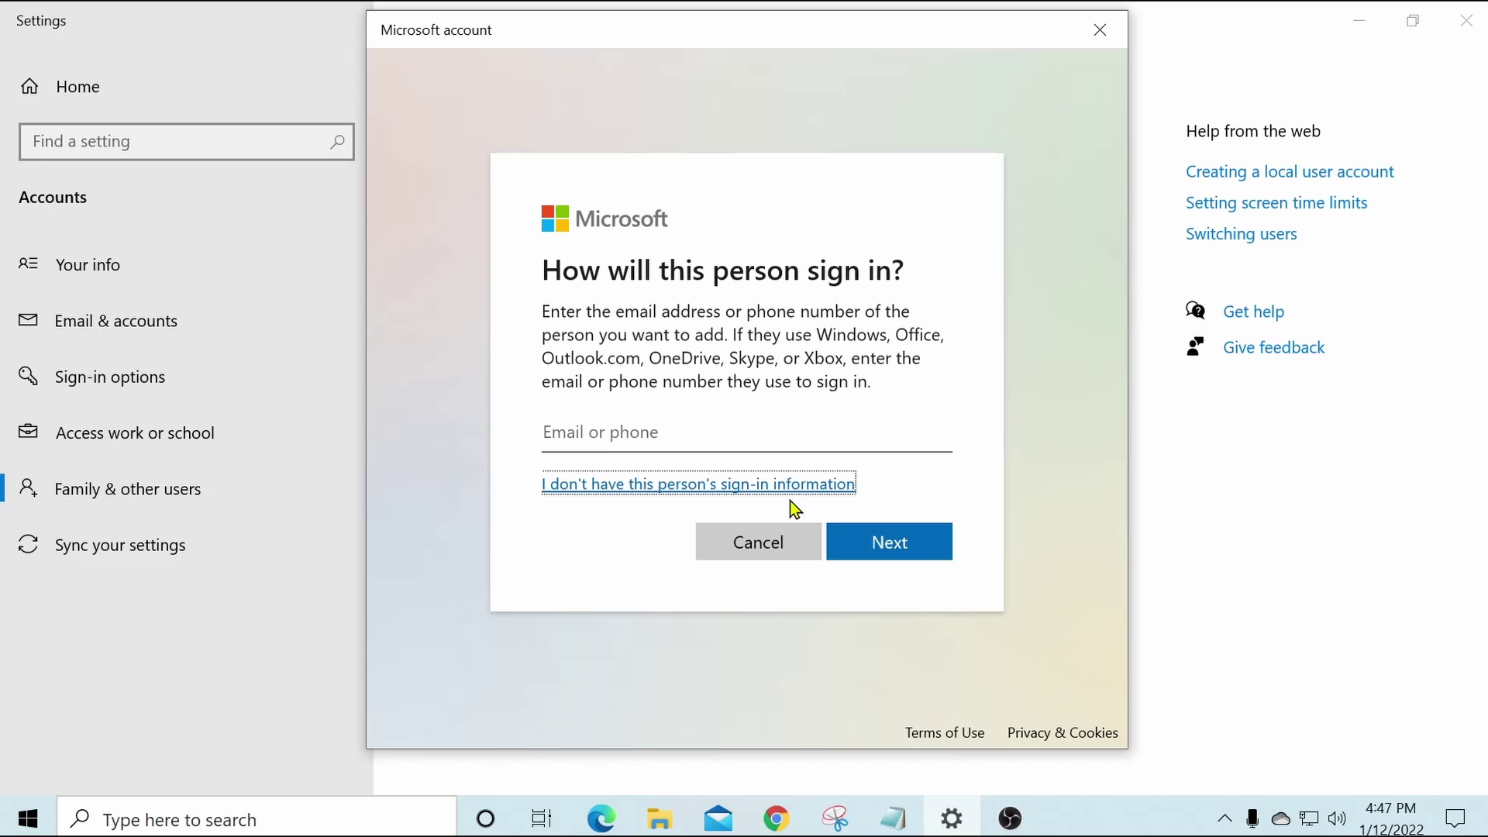
click(612, 485)
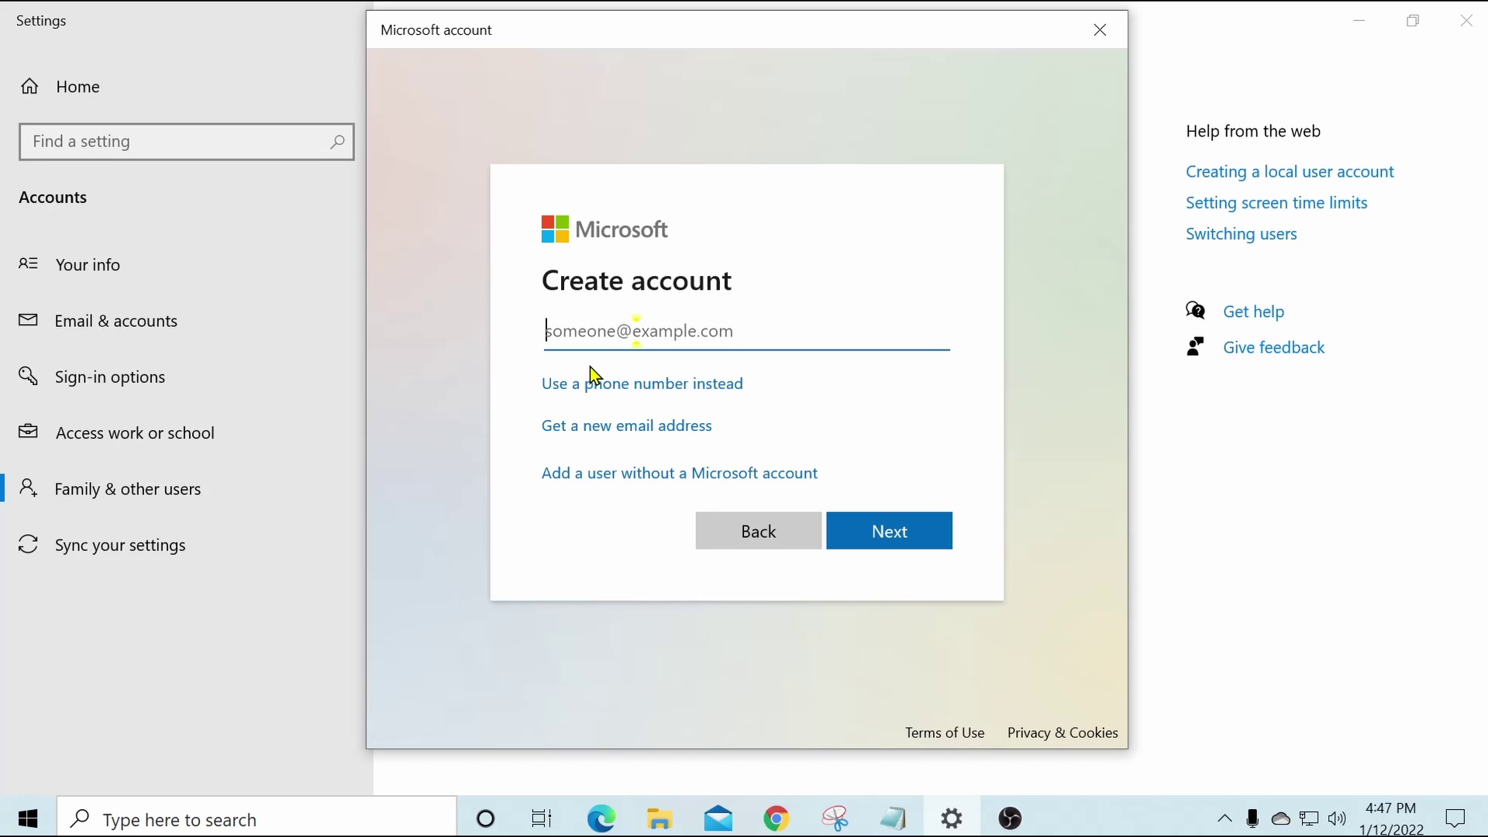
Add a user without a Microsoft account named 'User', entering and confirming its password.
click(625, 487)
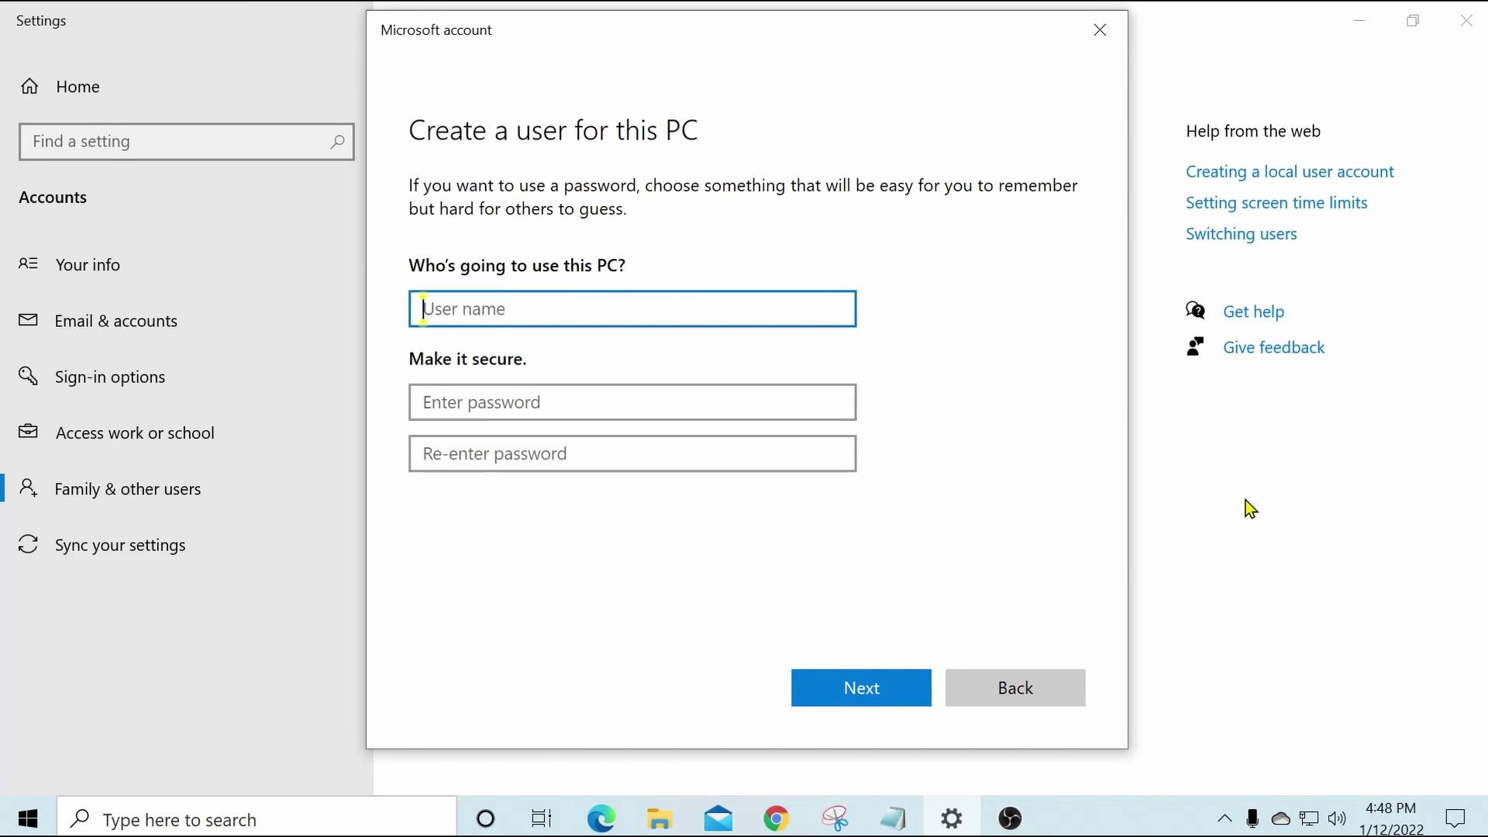
text(User)
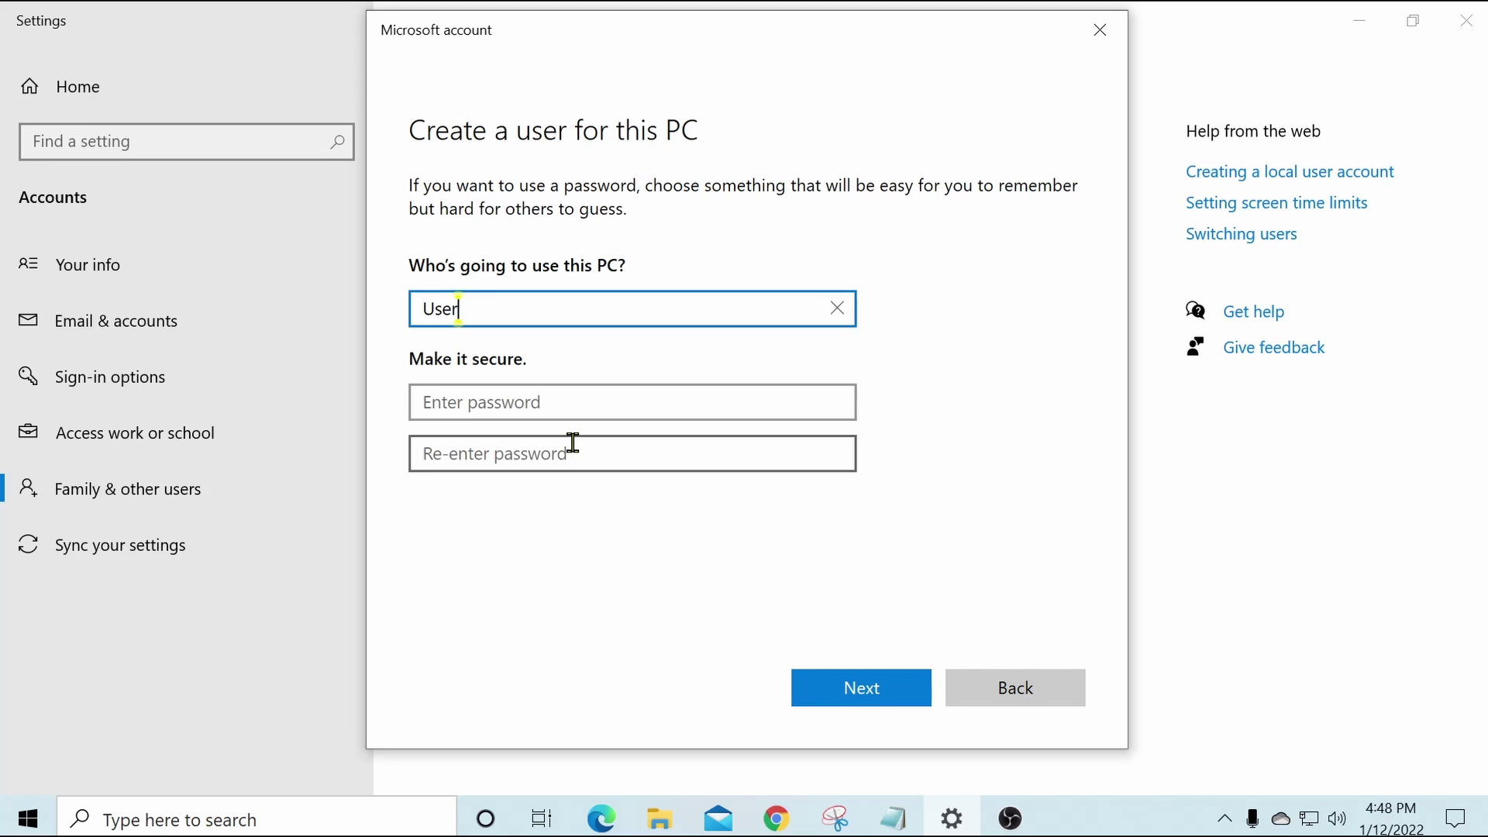
click(568, 396)
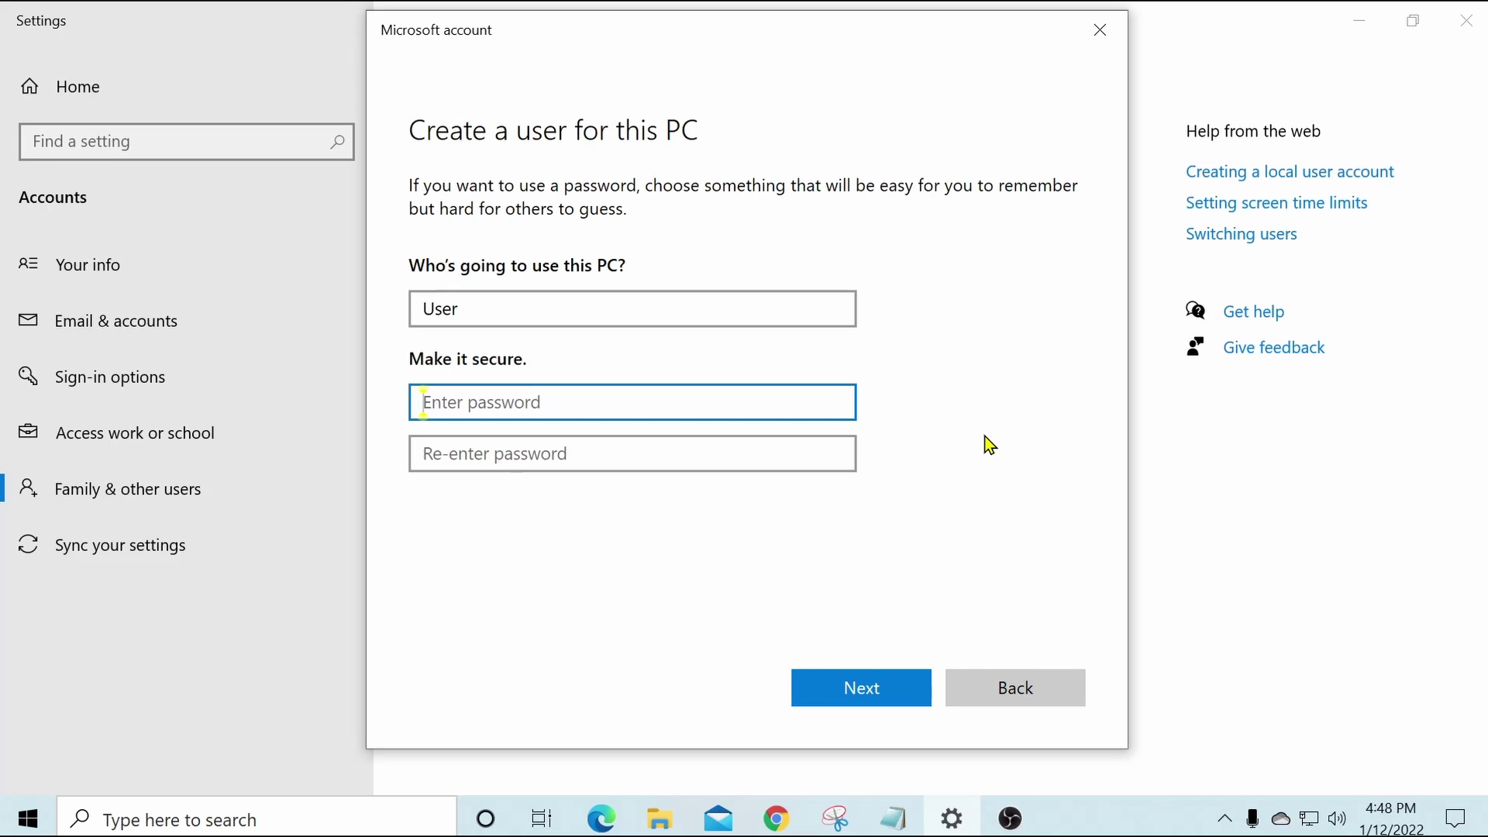
text(passw)
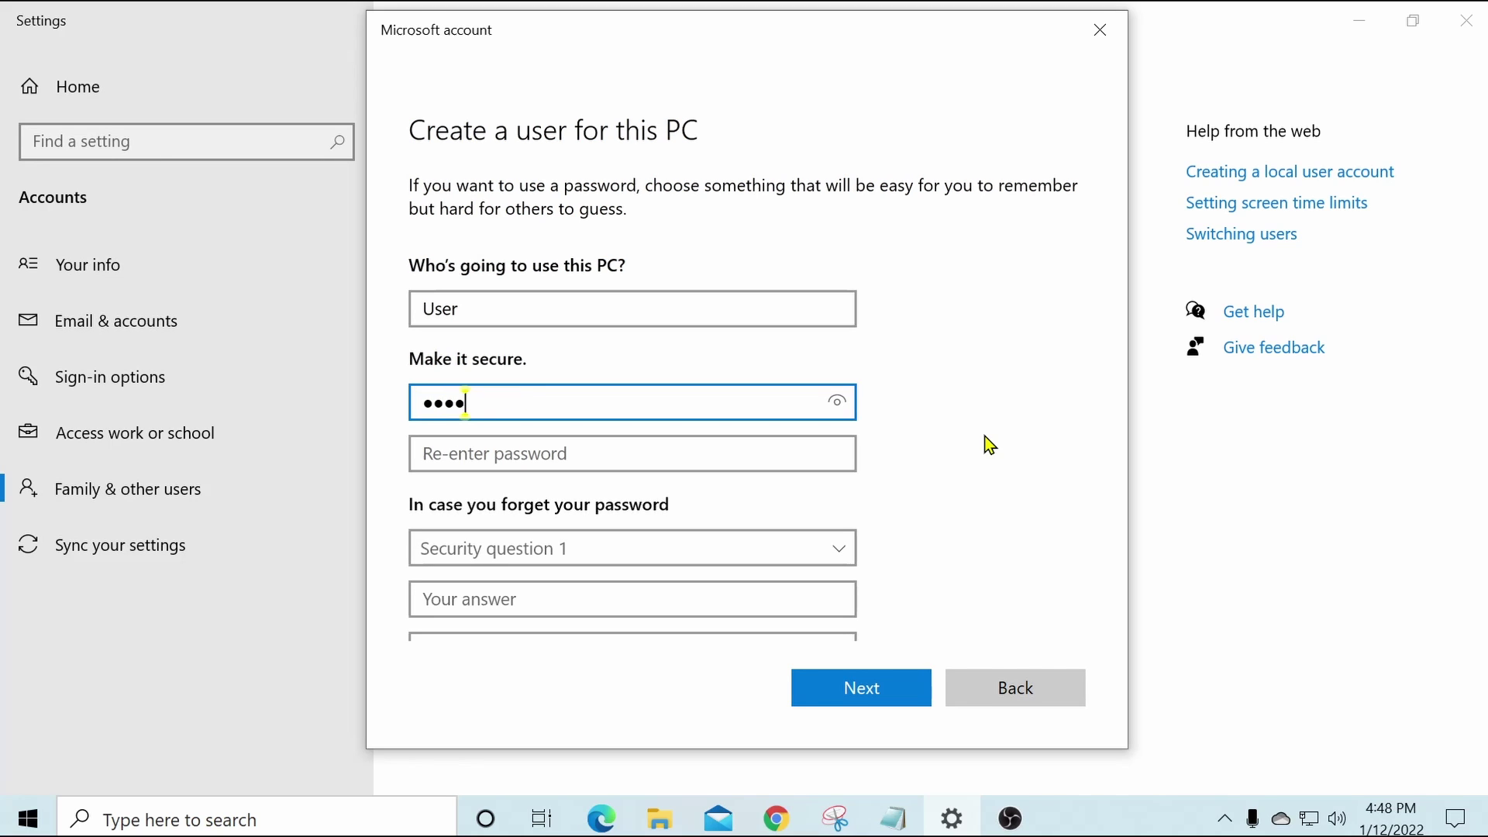
click(485, 457)
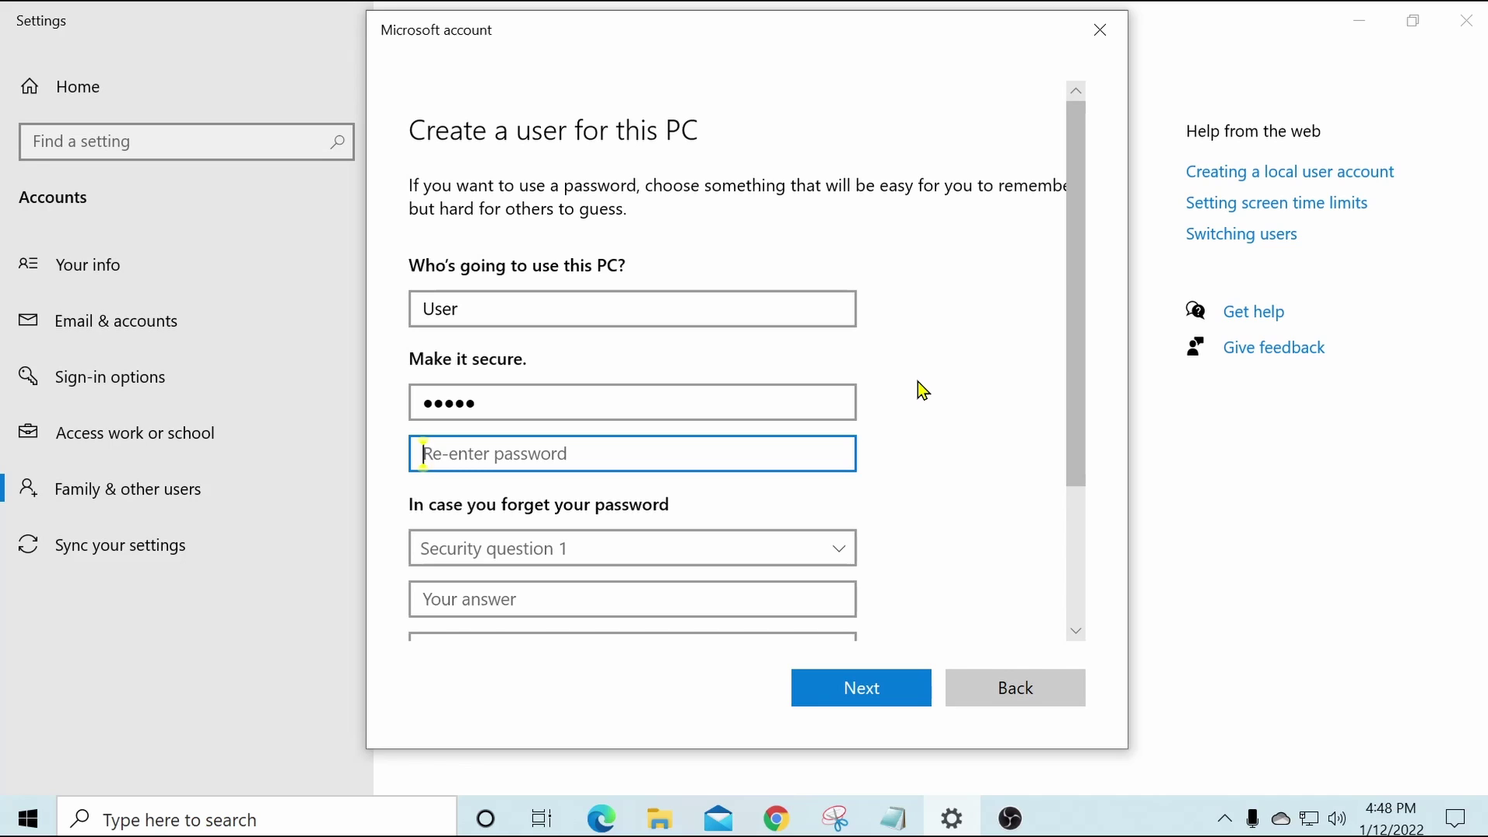
text(pass)
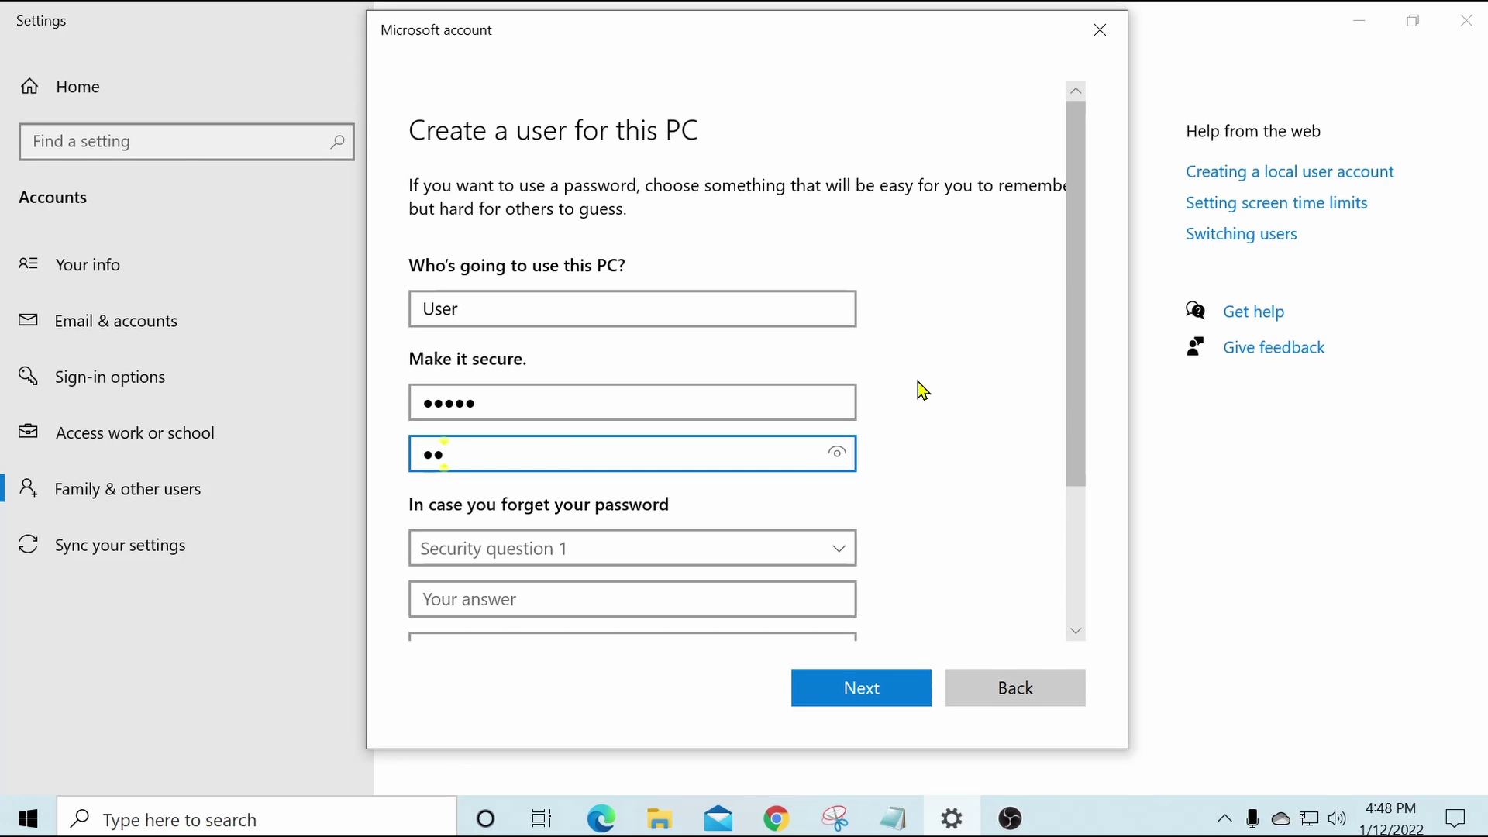
text(1)
scroll(947, 359, down, 3)
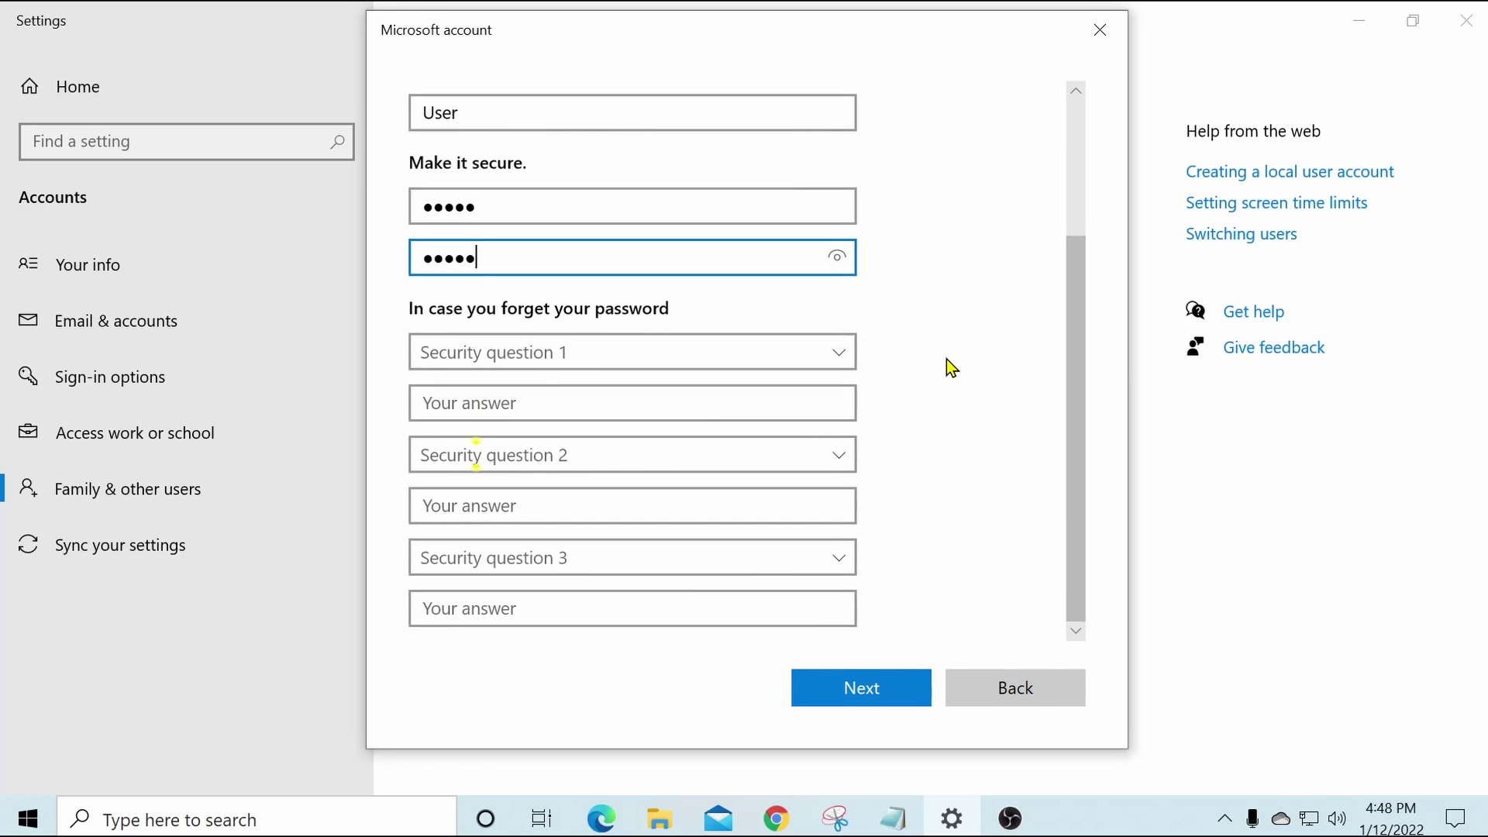
Set the first pet's name and childhood nickname security questions, typing an answer for each.
click(840, 353)
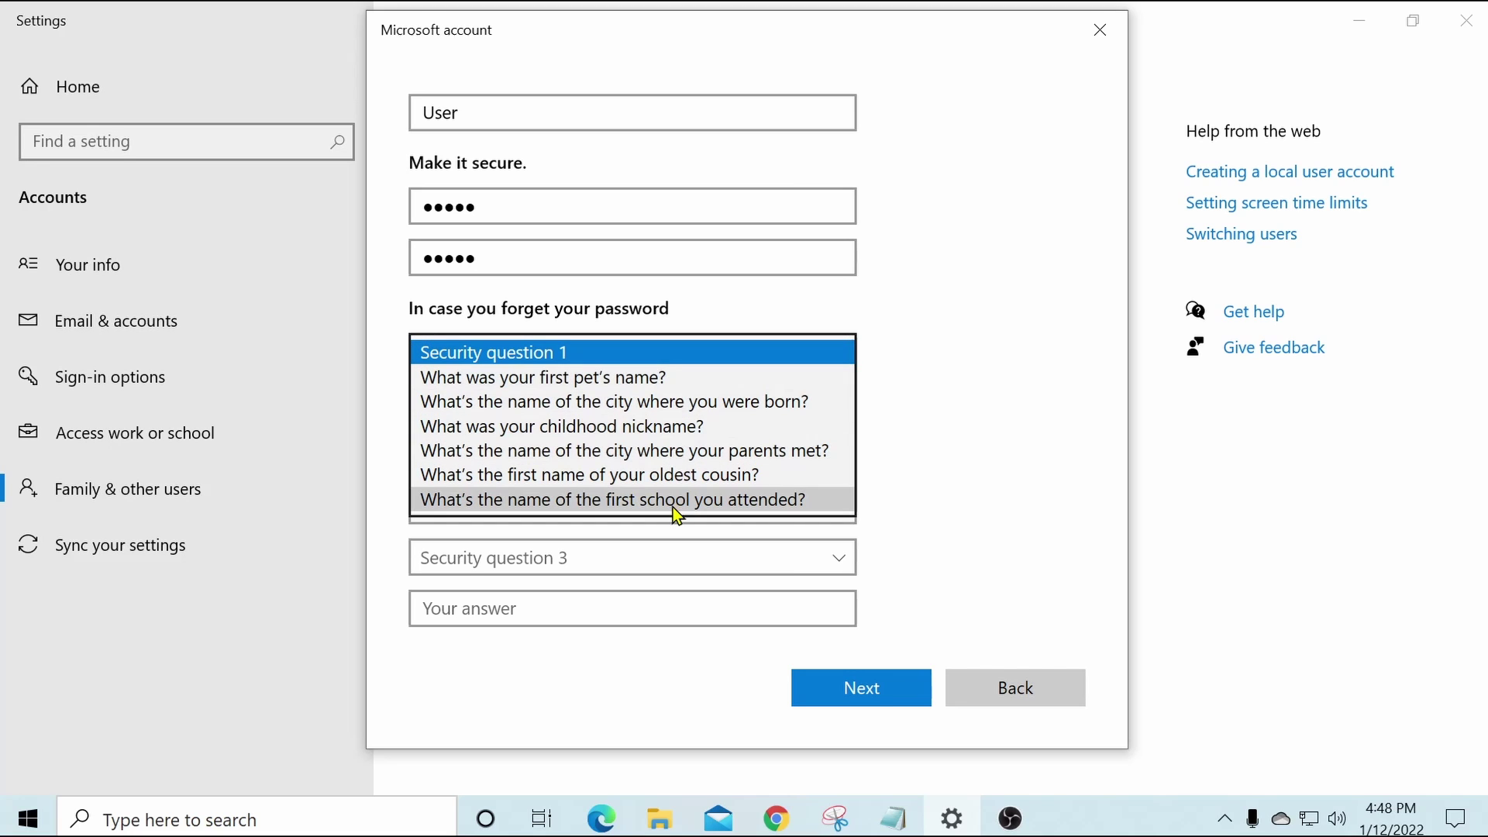
click(683, 378)
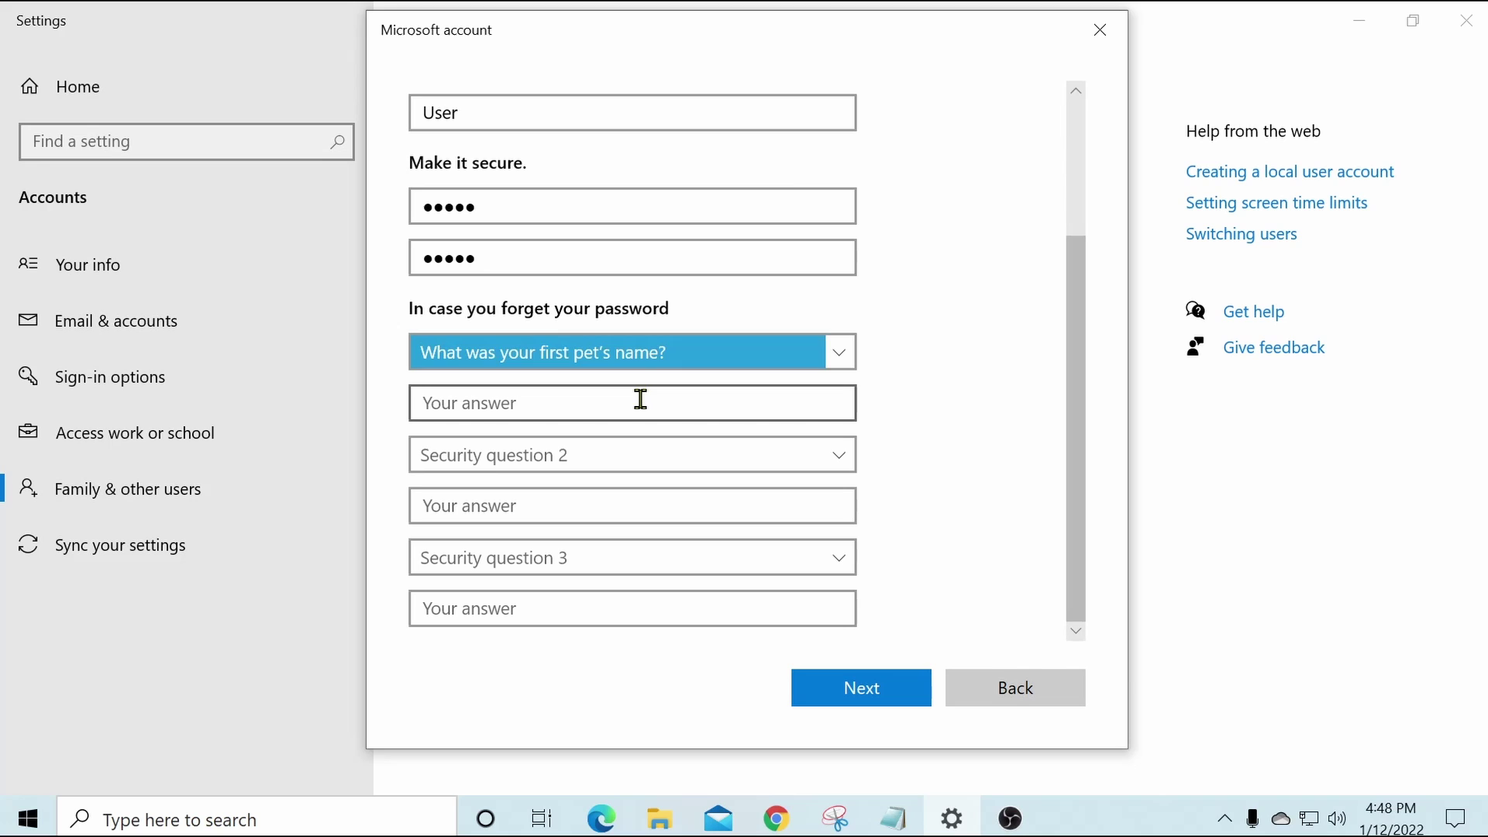
click(742, 418)
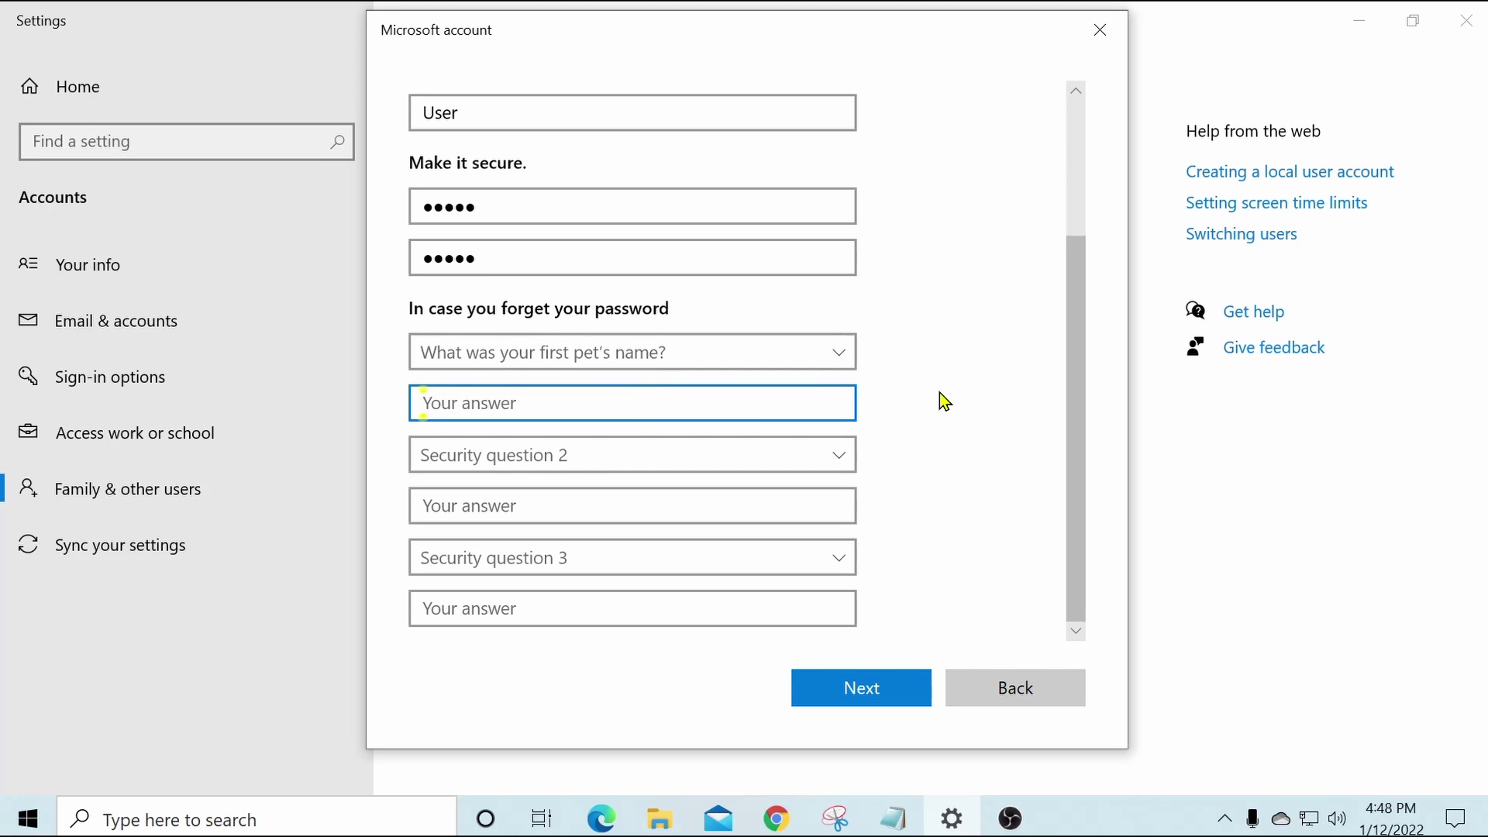
text(joe)
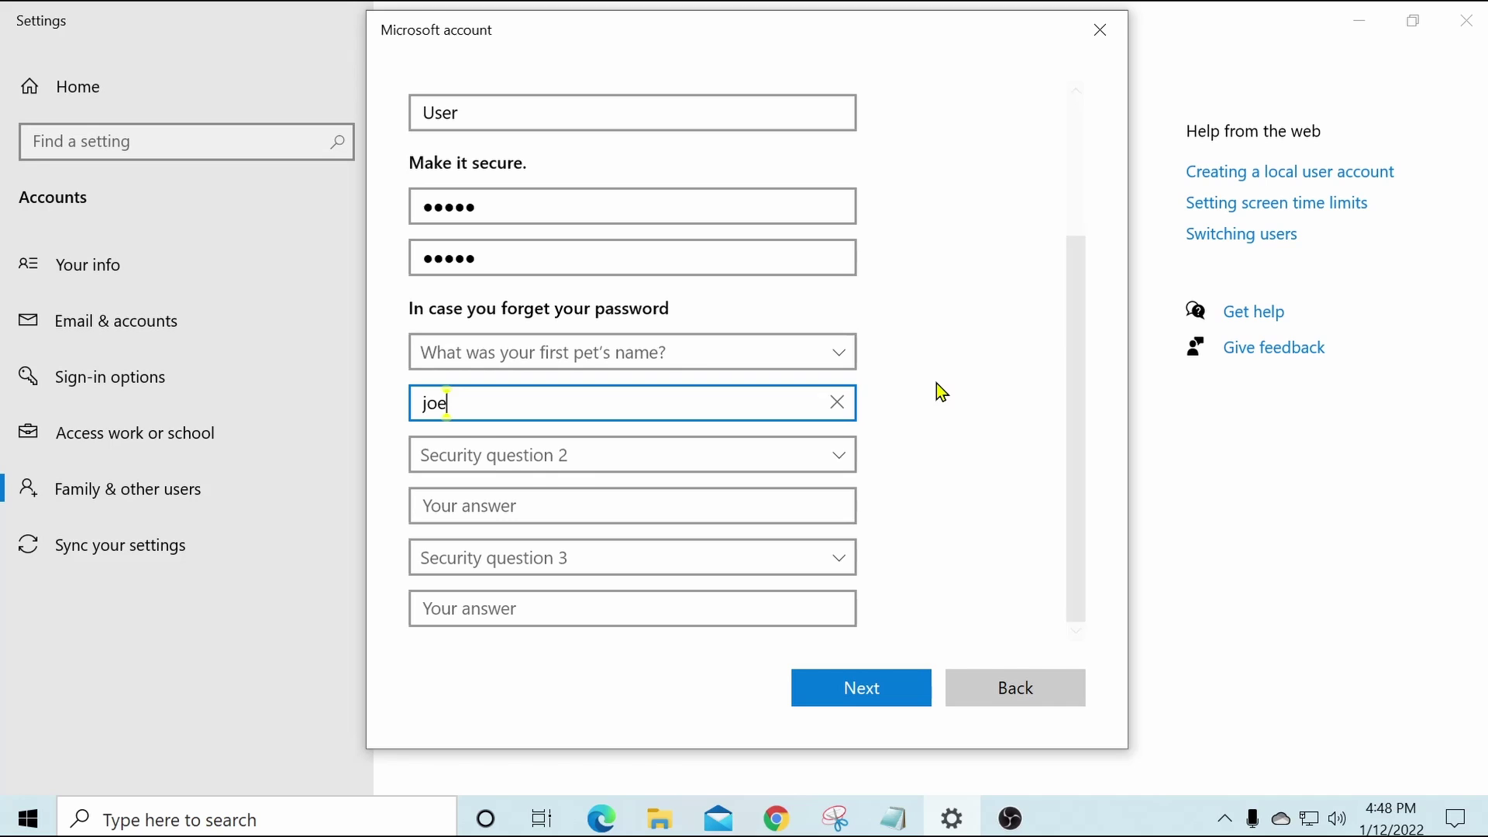
click(840, 457)
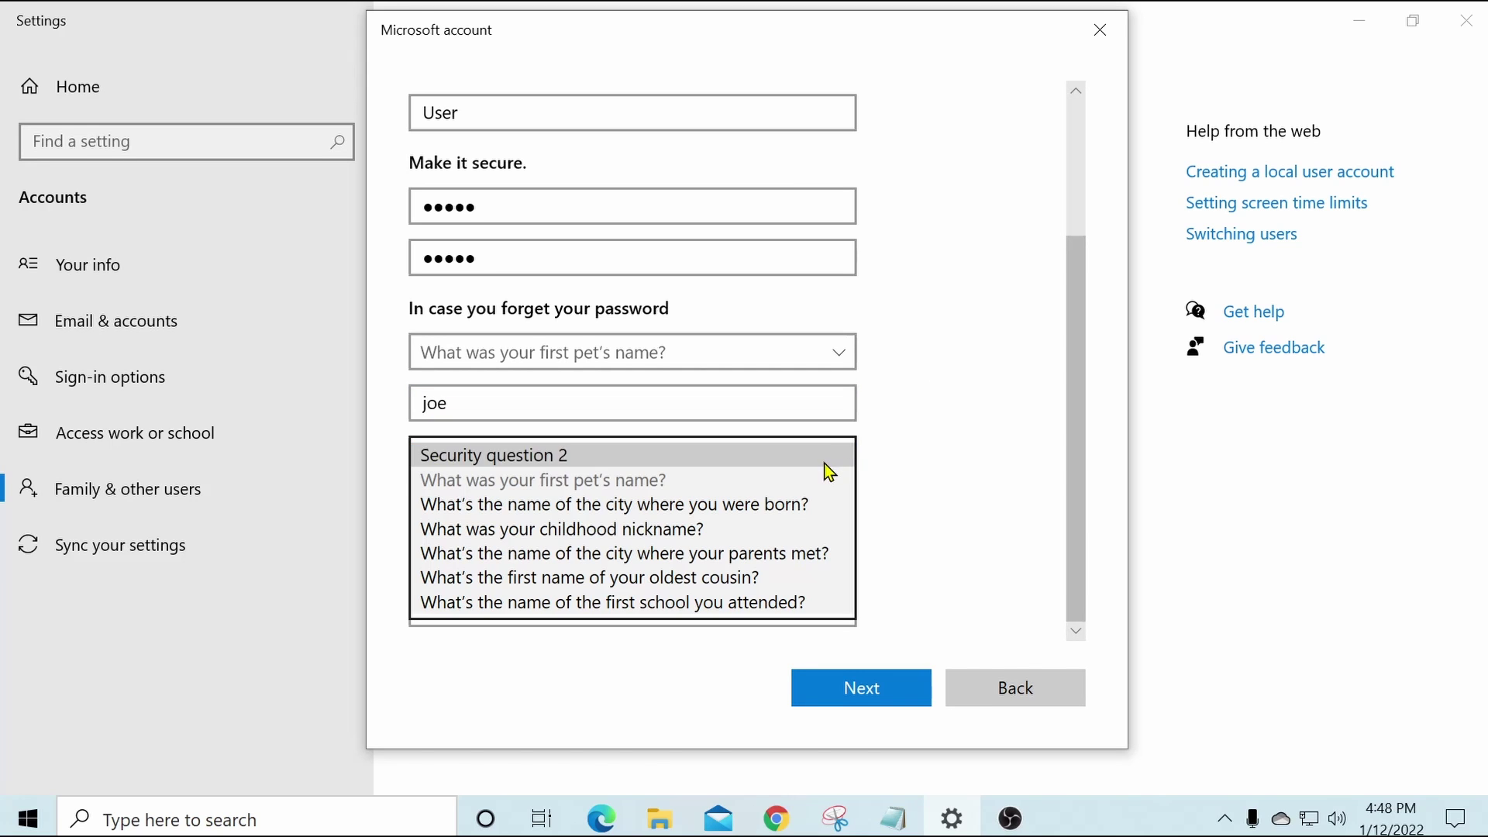
click(783, 532)
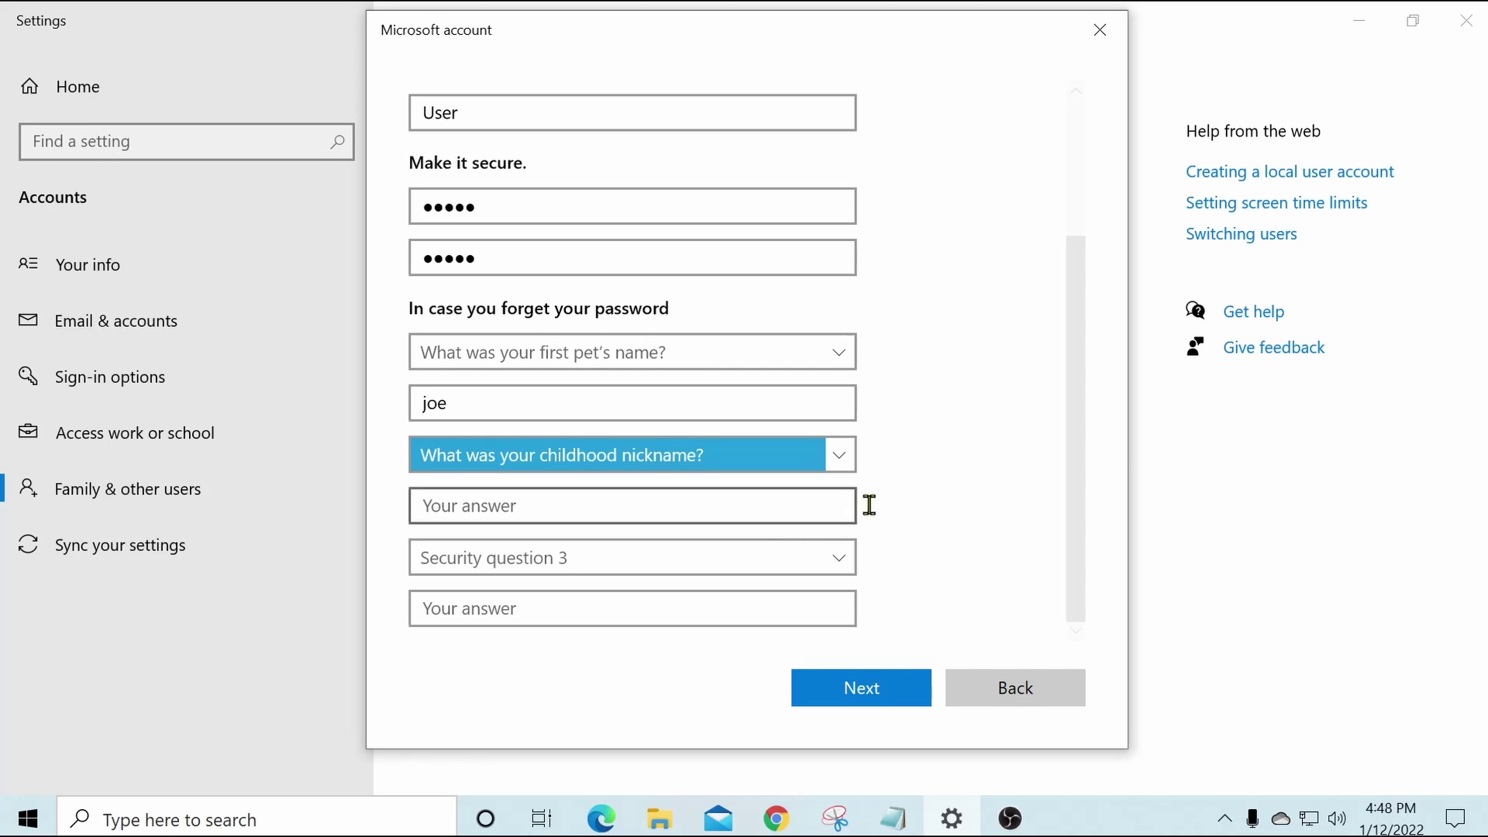
click(664, 502)
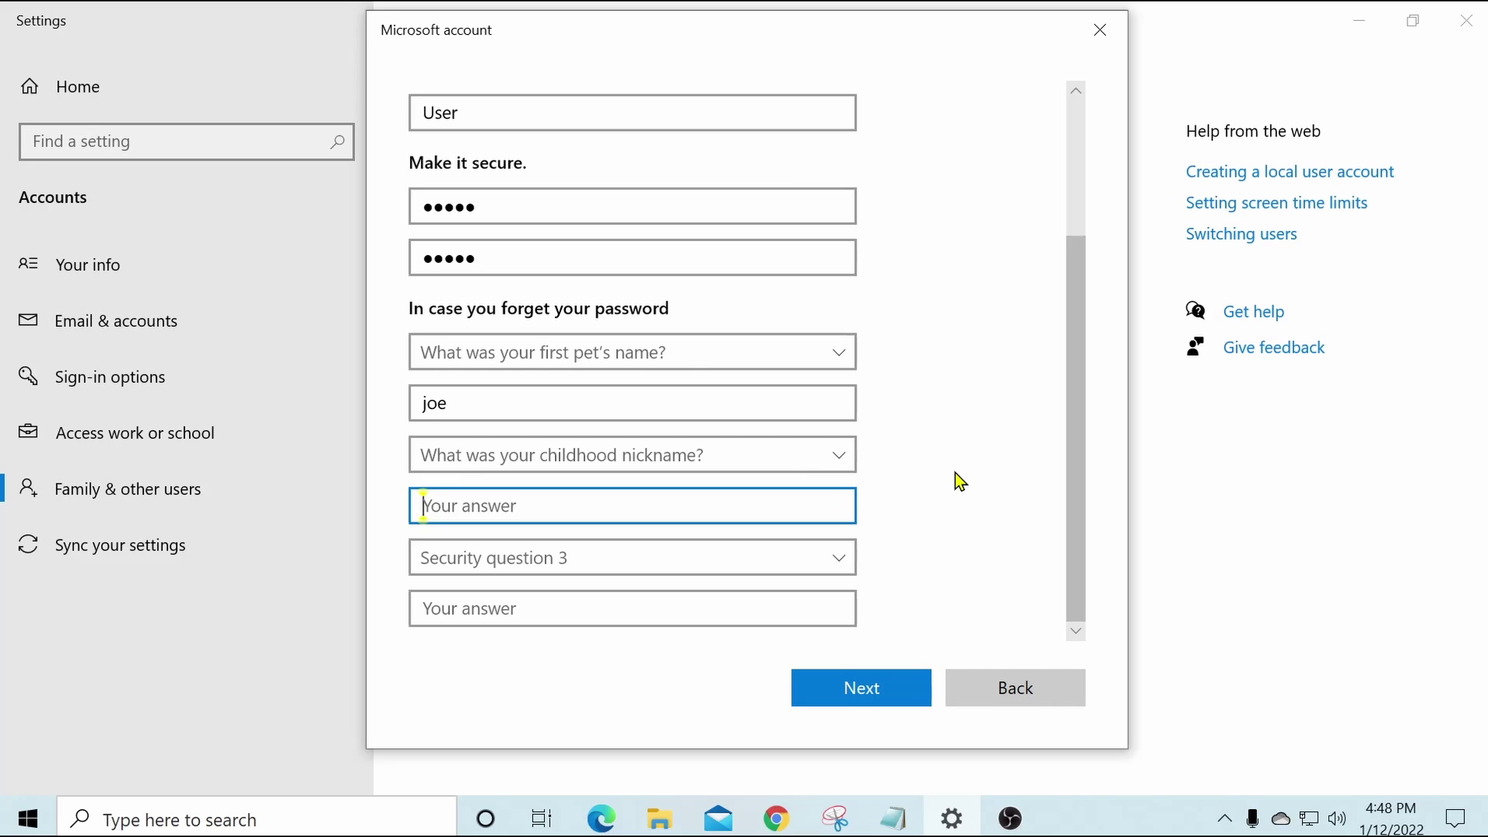
text(joe)
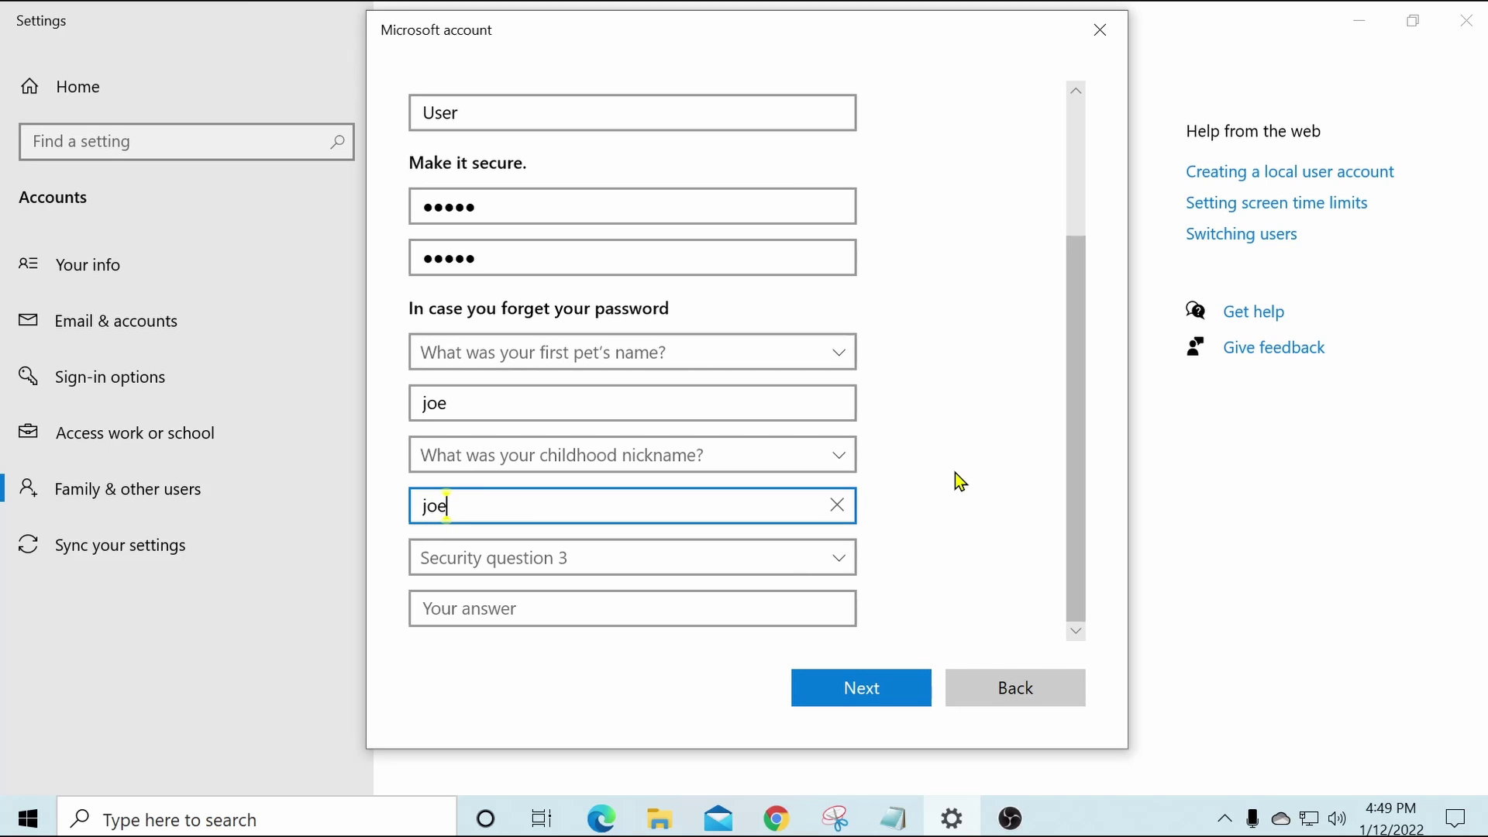
Set the oldest cousin question as the third, answer it, and finish creating the account.
click(838, 562)
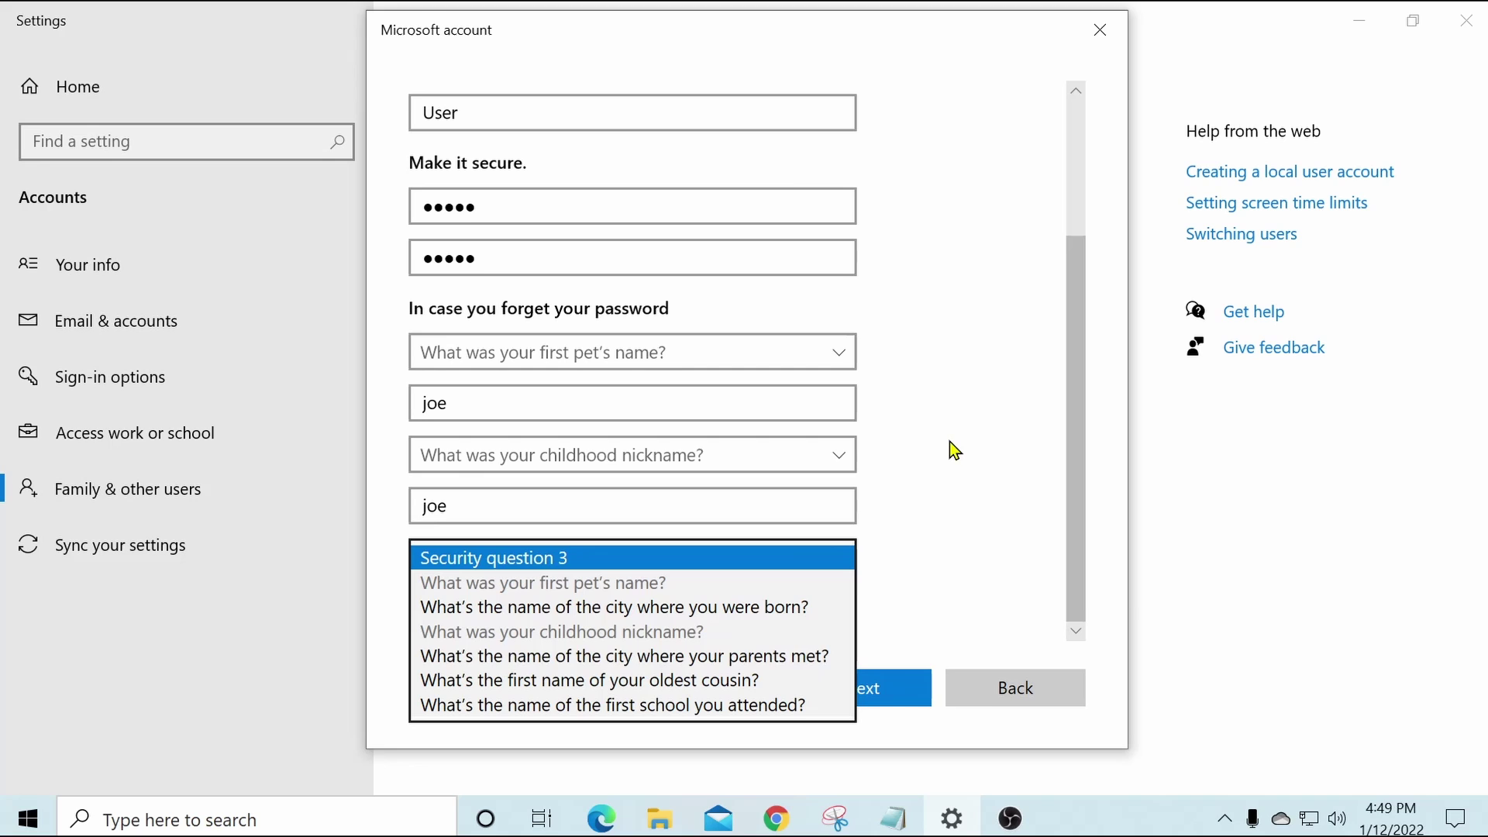
click(676, 682)
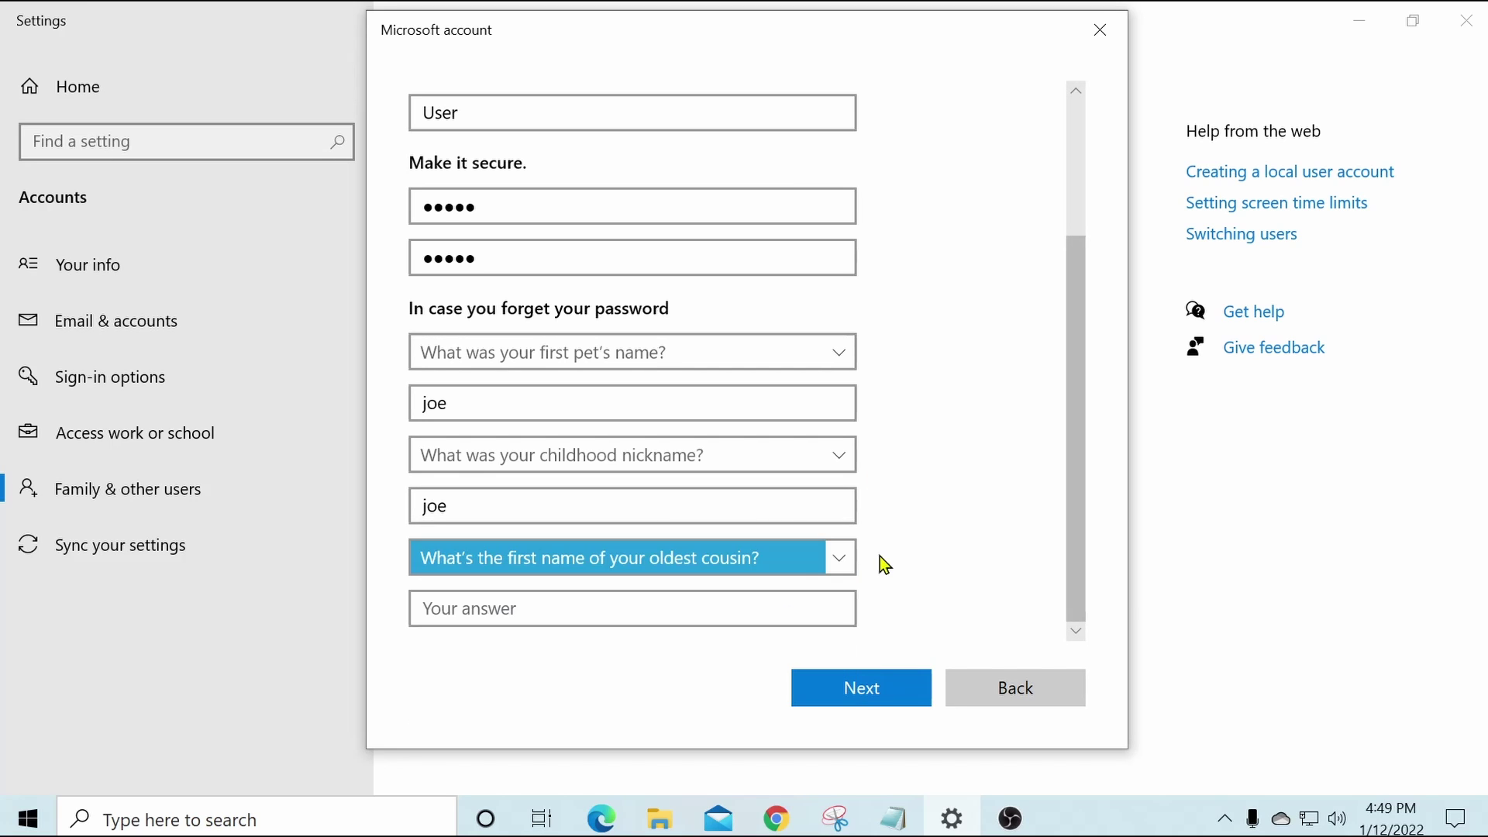
click(653, 606)
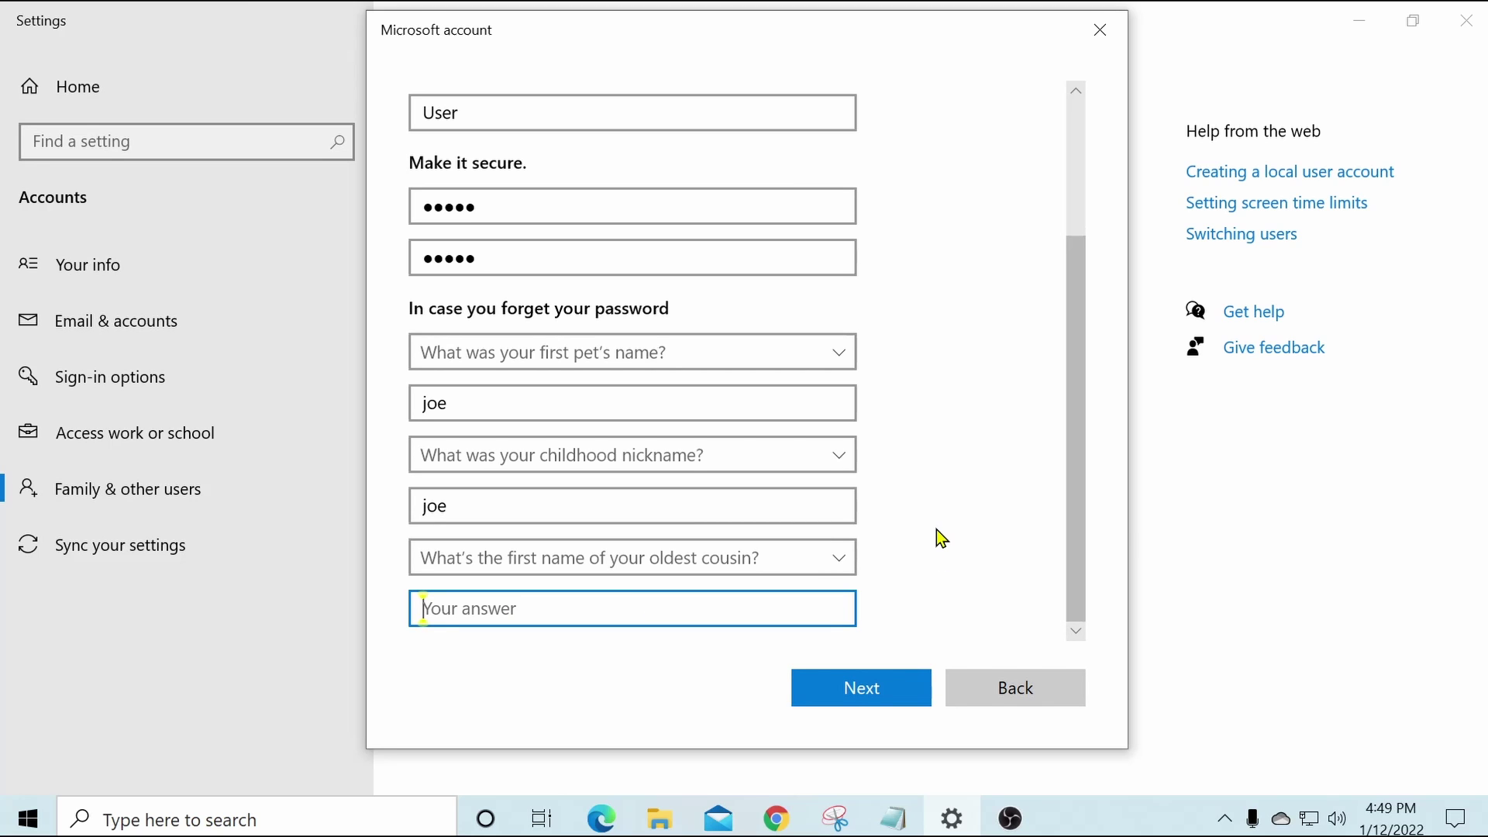
text(joe)
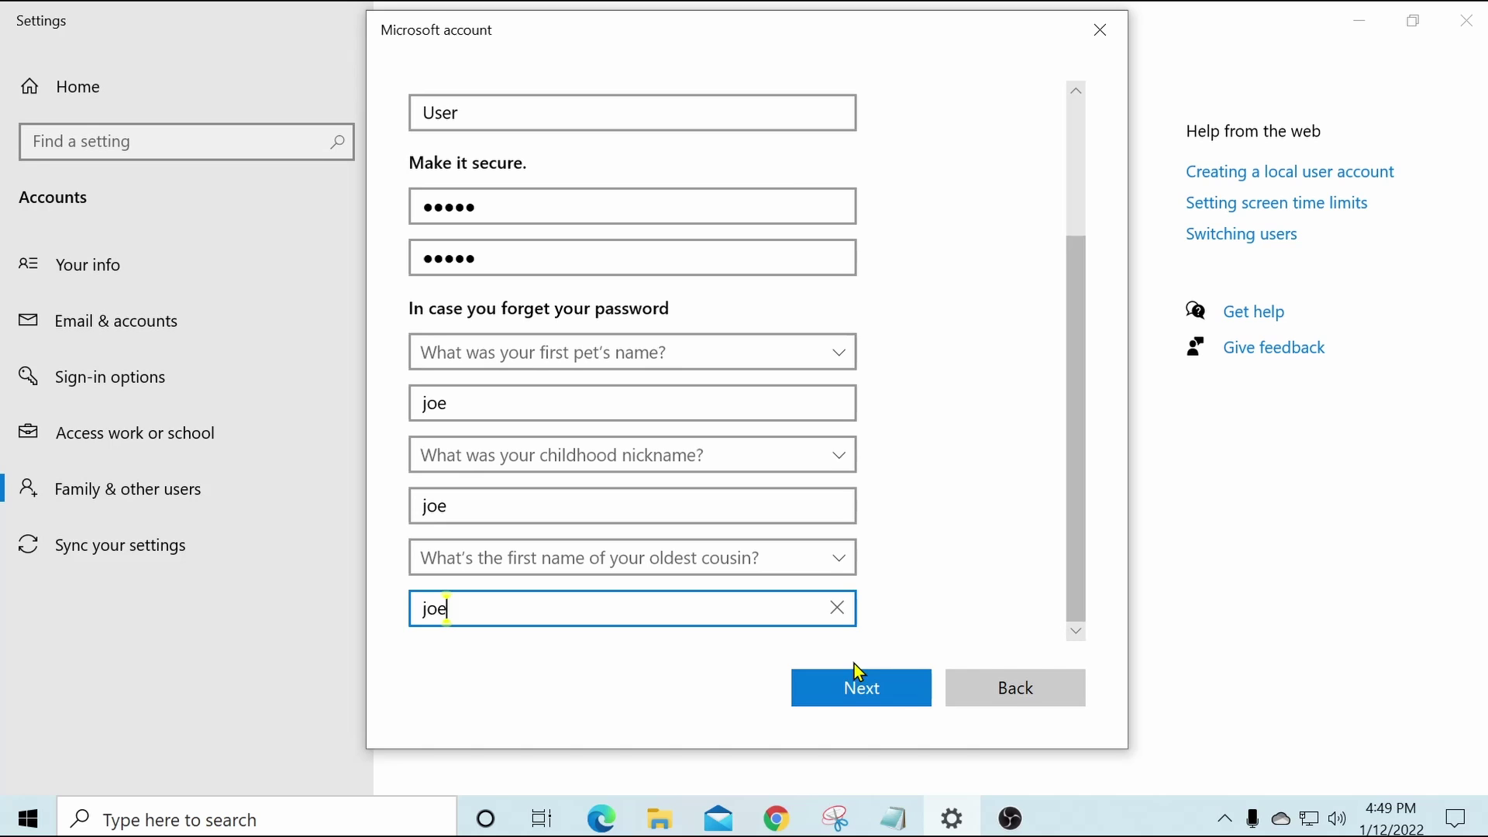
click(859, 687)
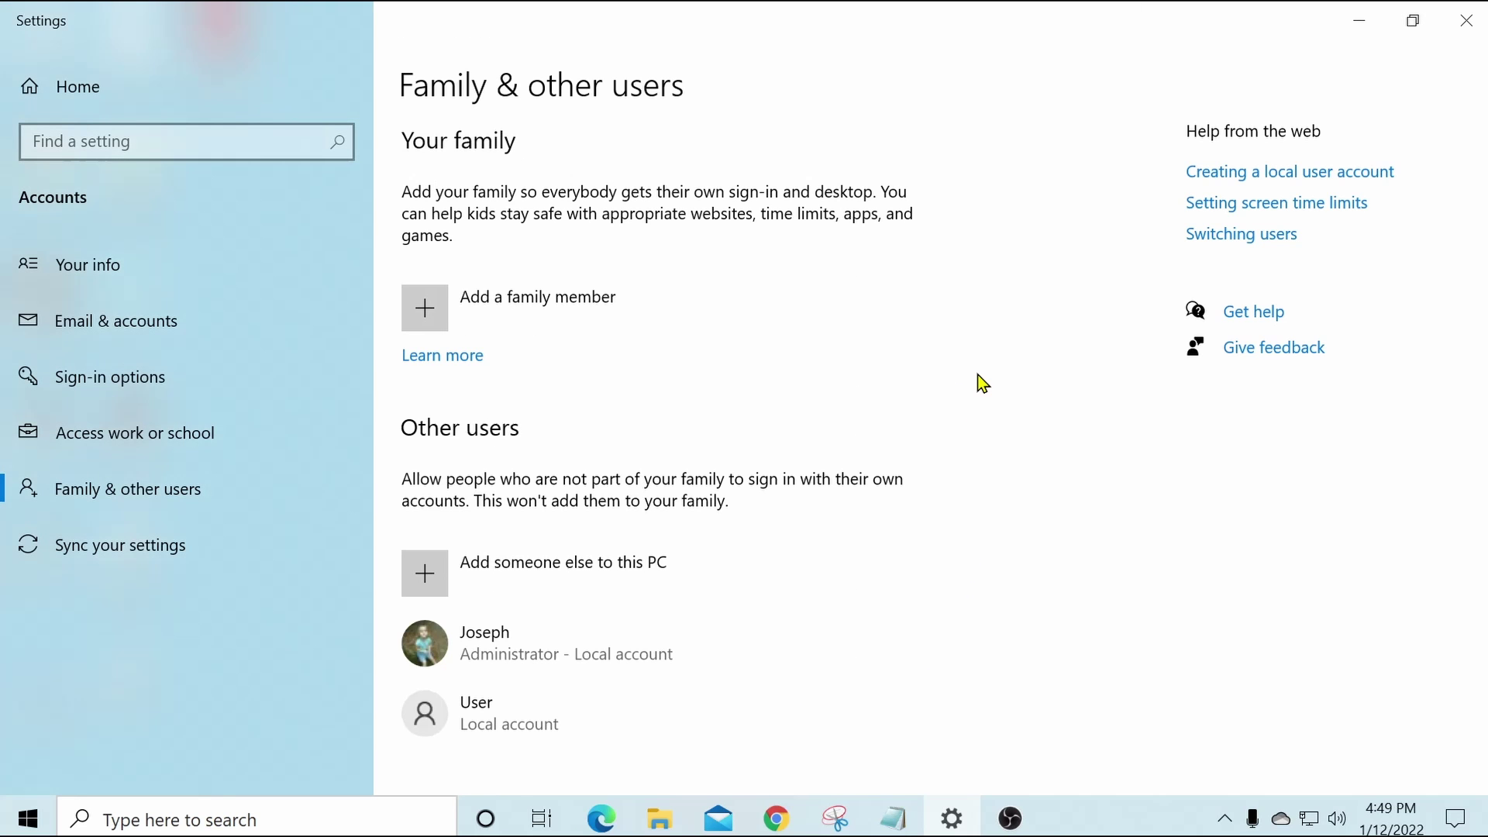
Confirm the User account's type as Standard User.
scroll(1049, 433, down, 1)
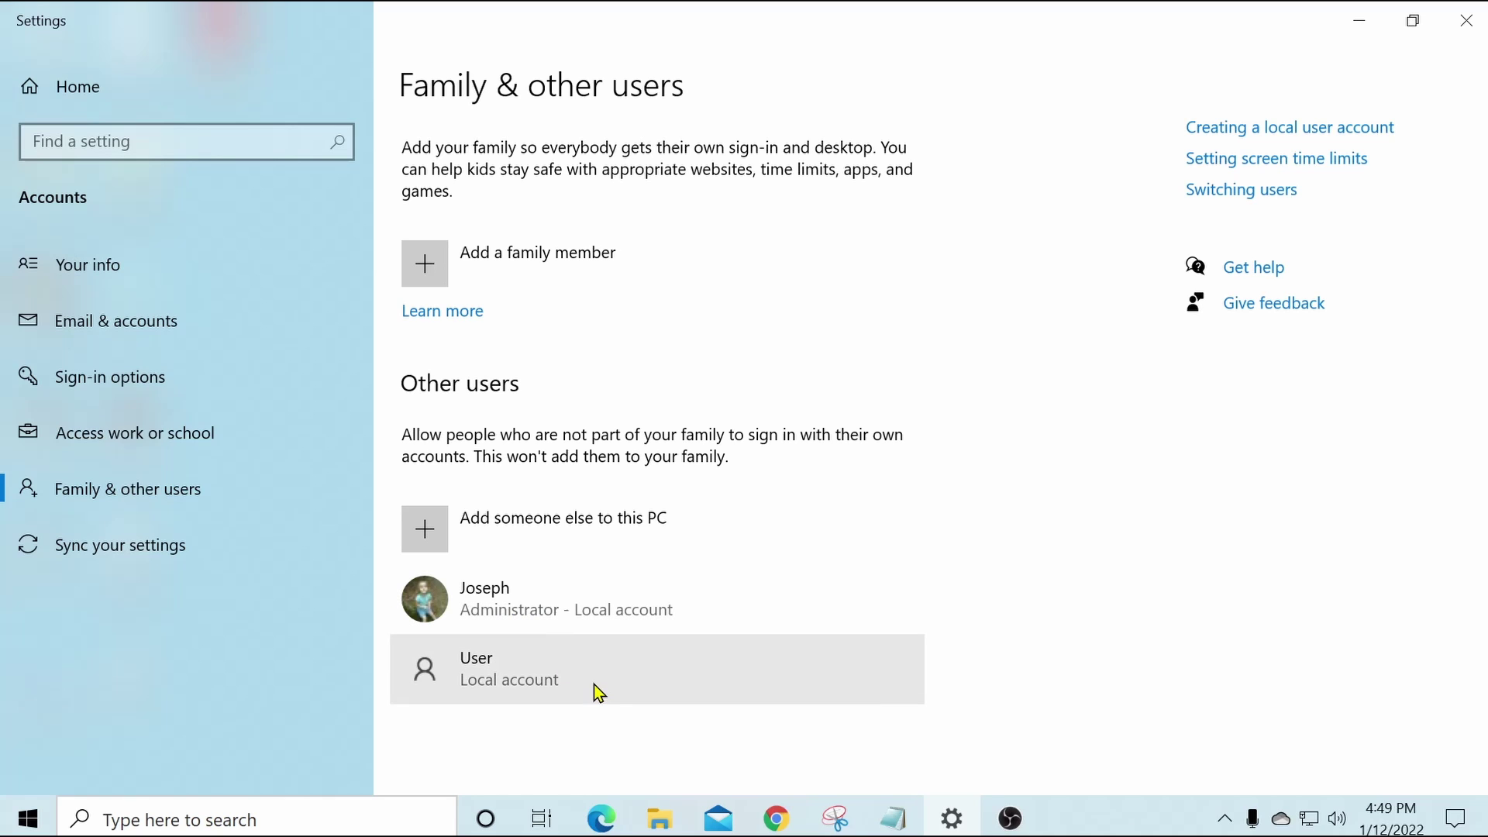
click(657, 678)
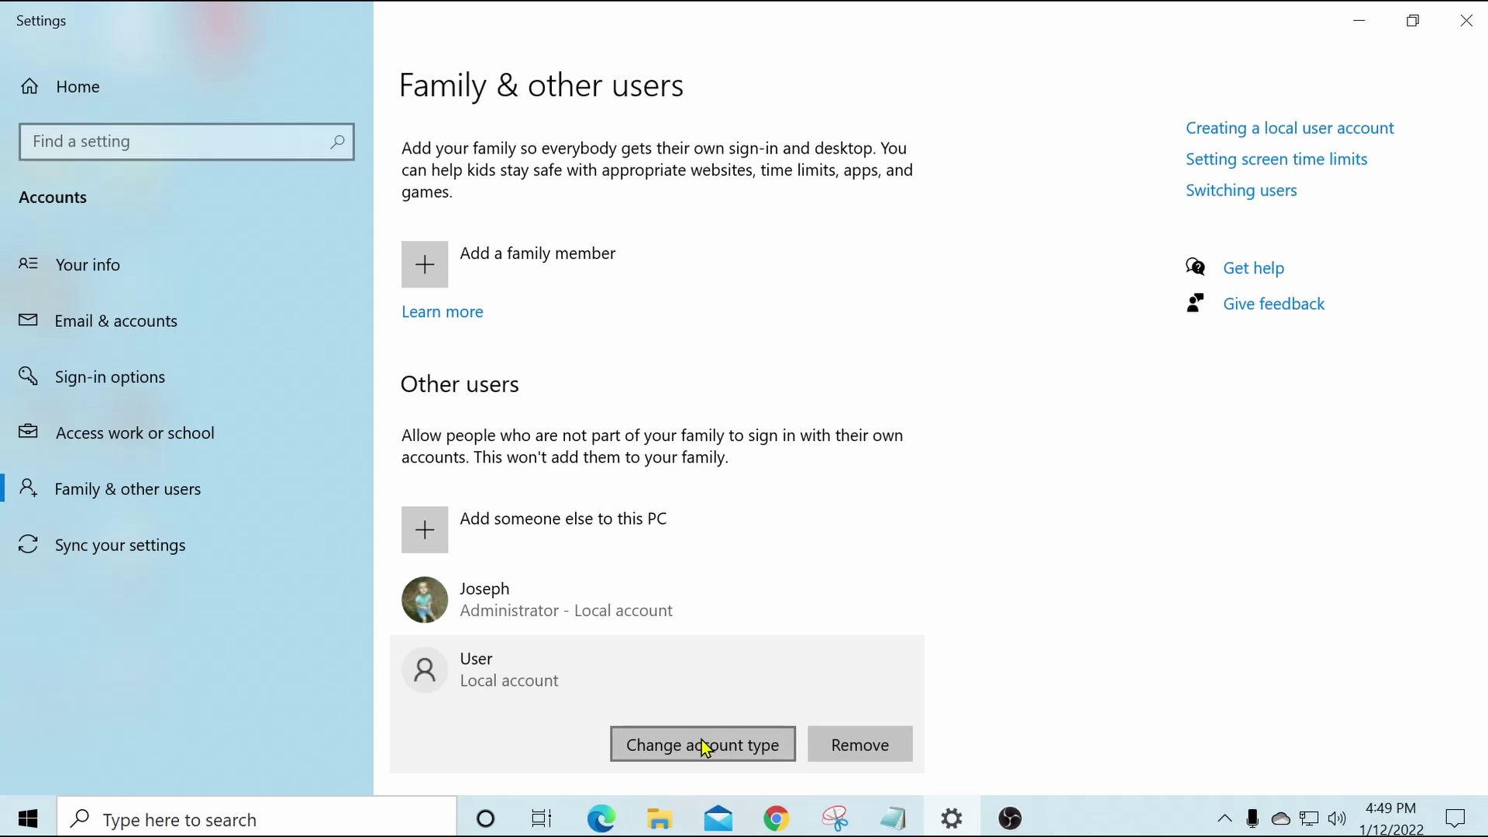
click(701, 743)
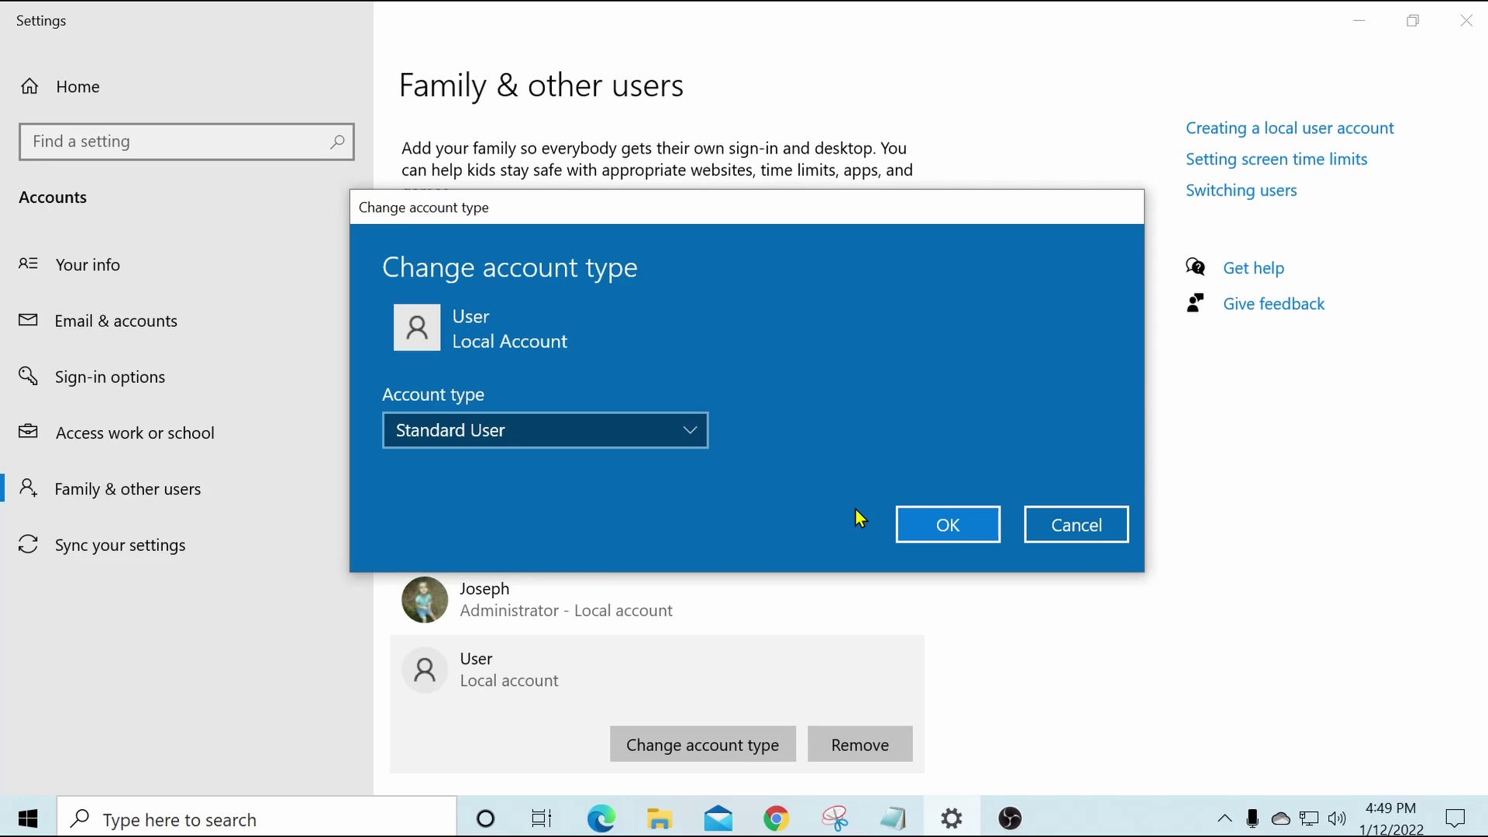
click(955, 517)
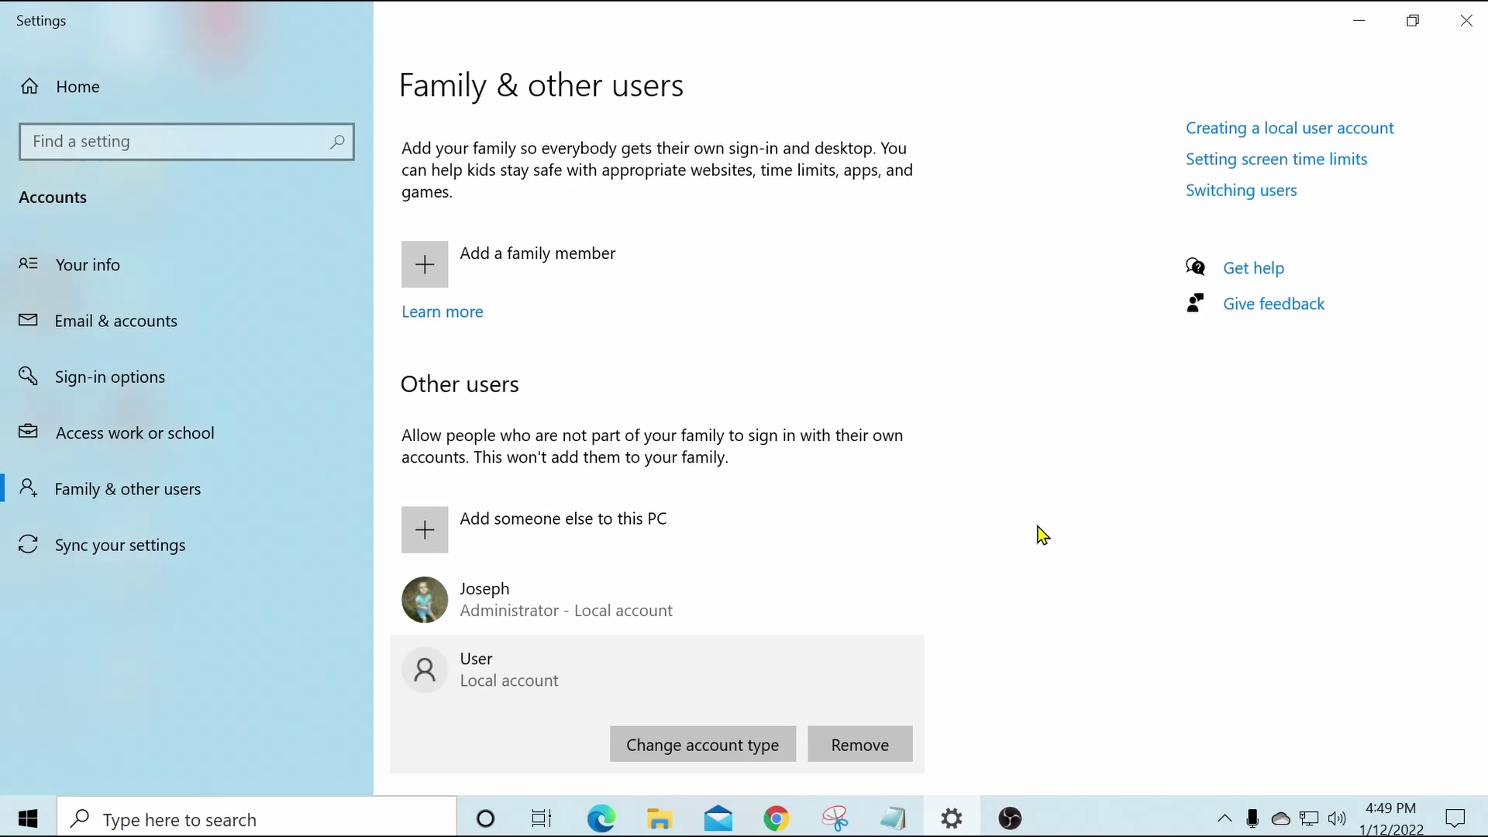
scroll(1040, 530, down, 1)
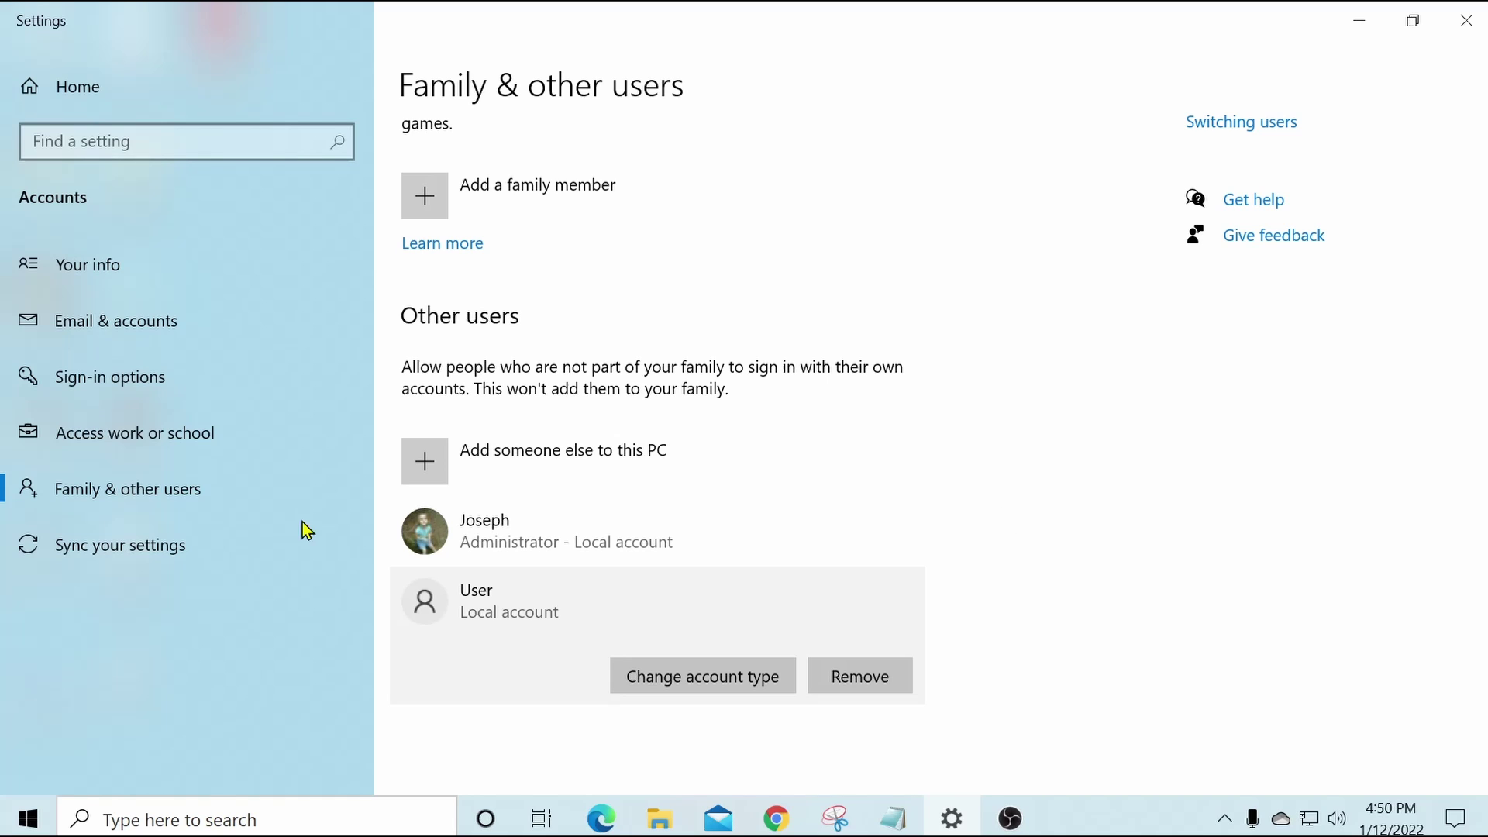
Bring up the account options from the avatar in the Start menu.
click(21, 823)
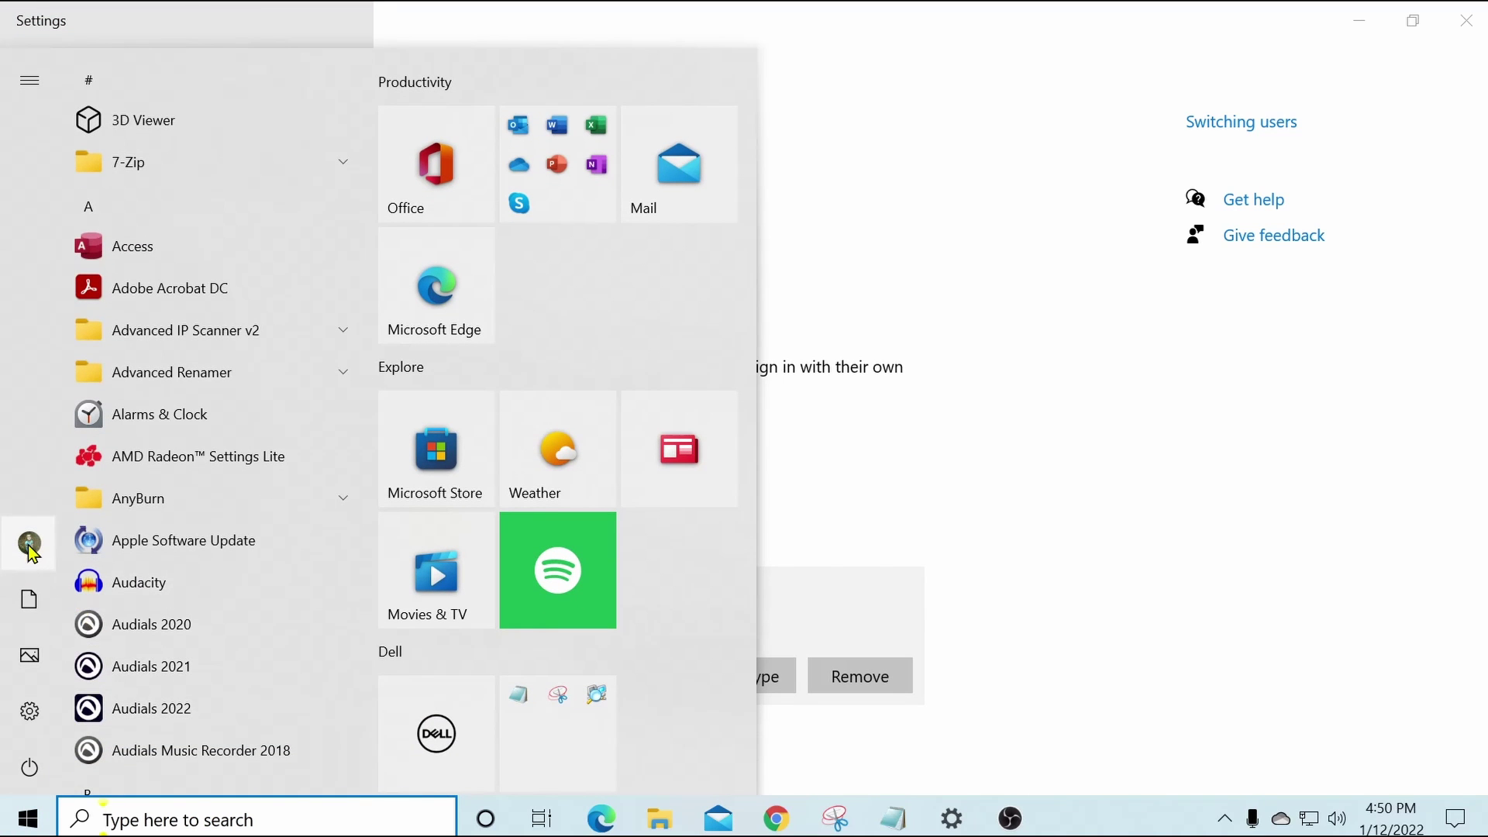
mouse_move(27, 549)
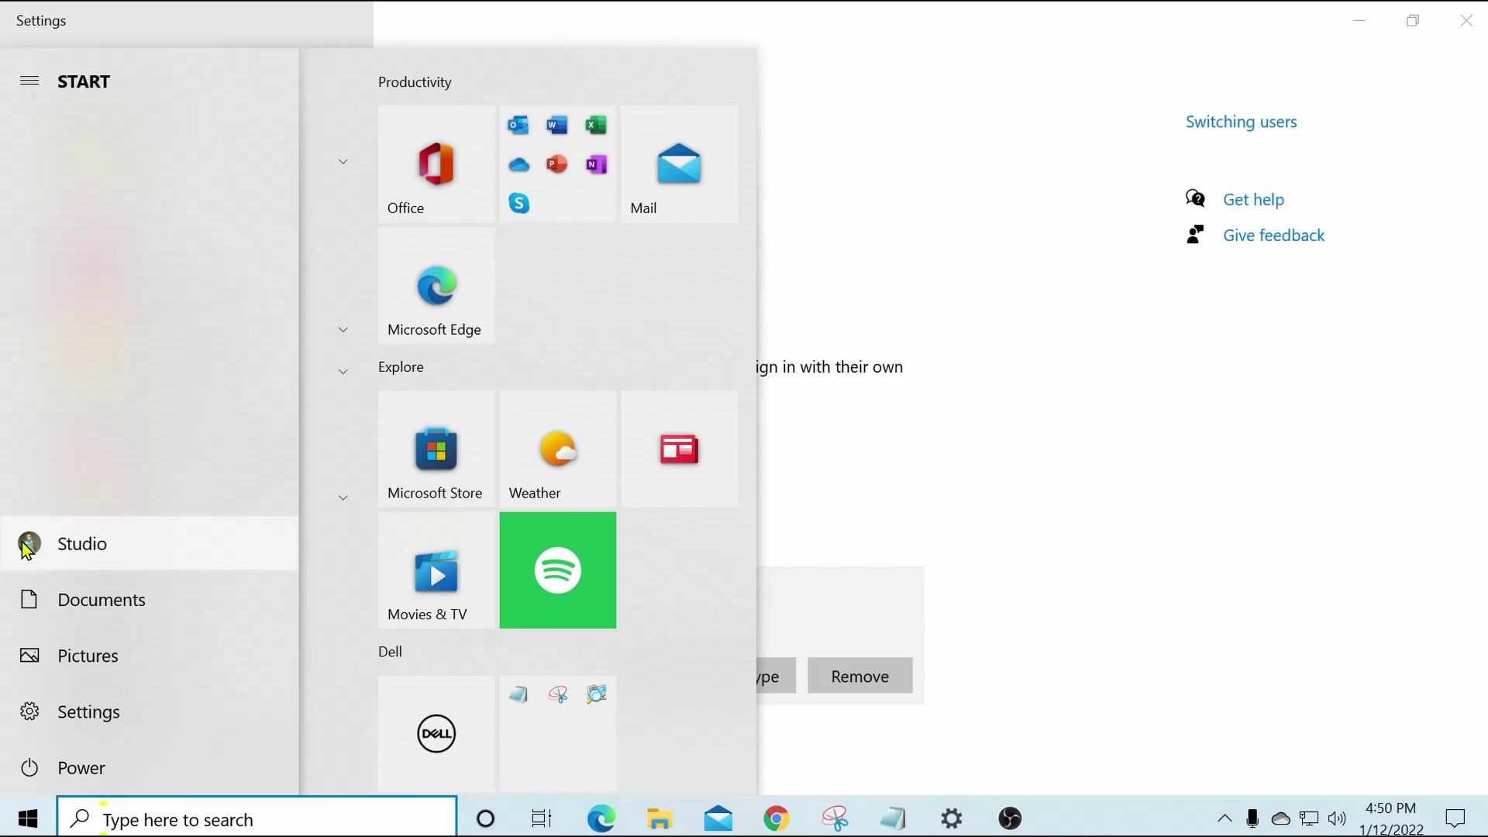
click(28, 549)
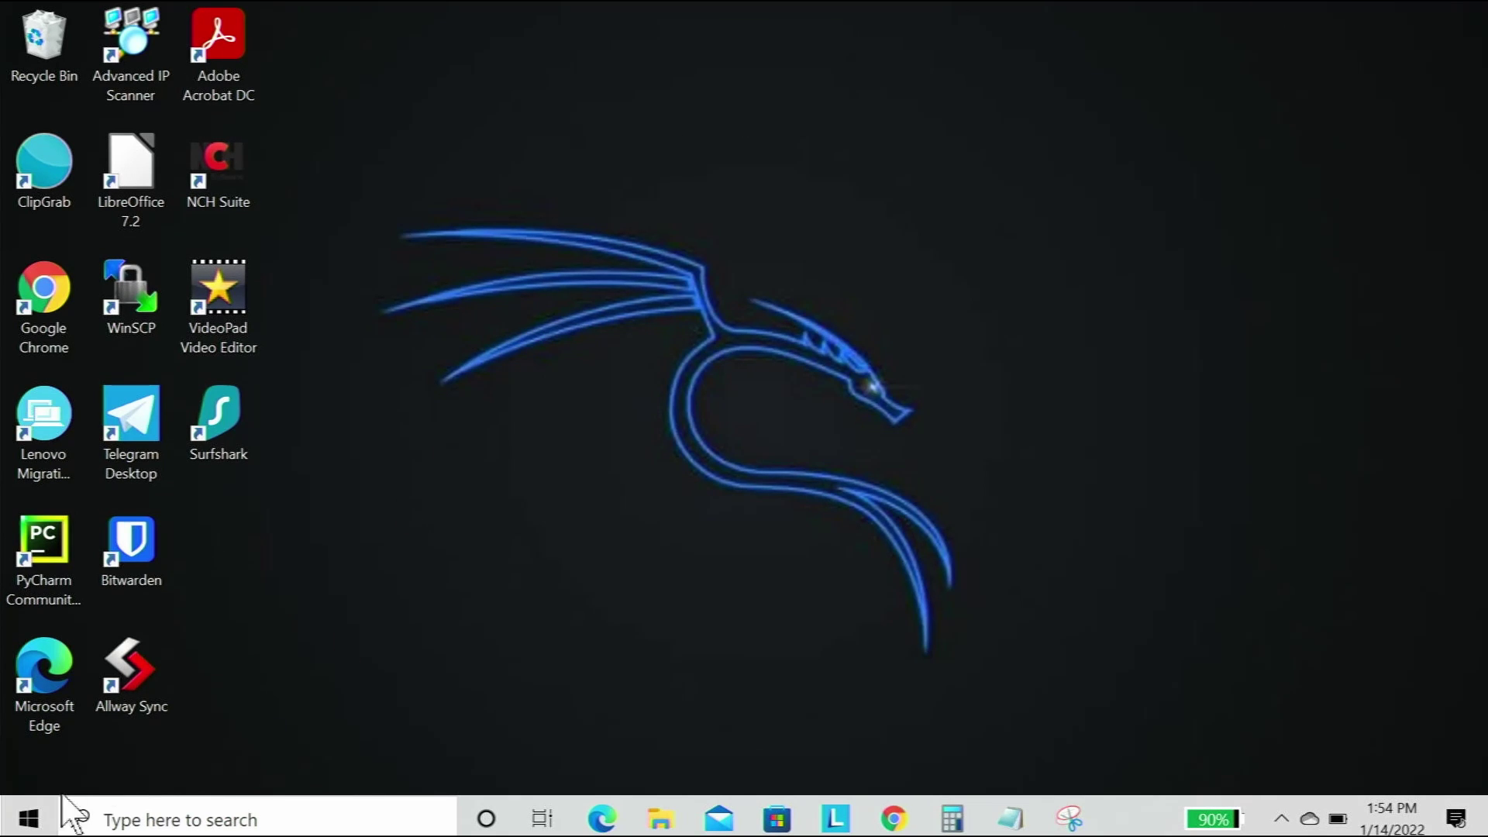
Switch to the User account from the Start menu's account avatar.
click(11, 831)
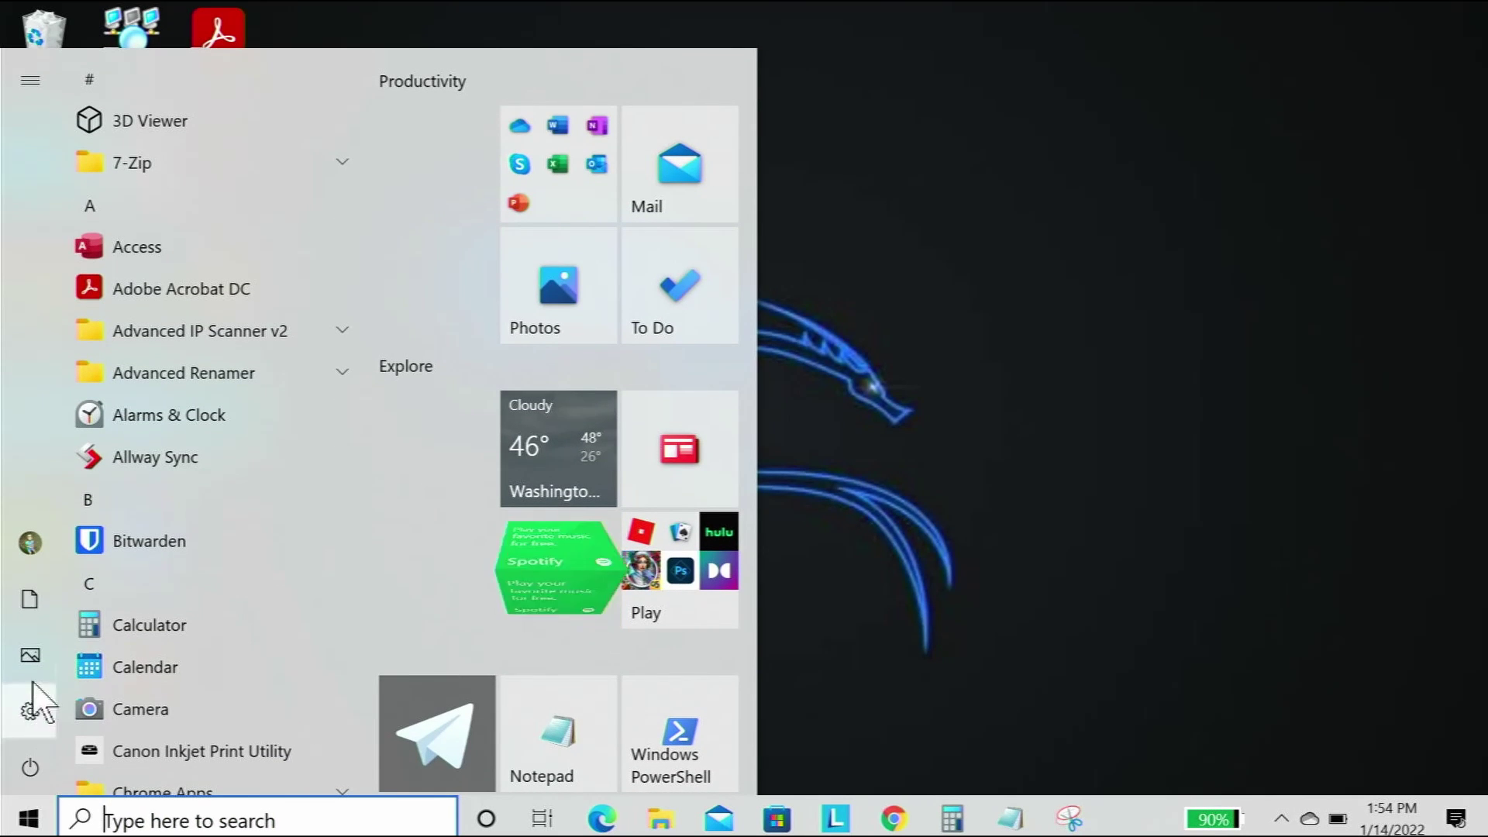
mouse_move(32, 562)
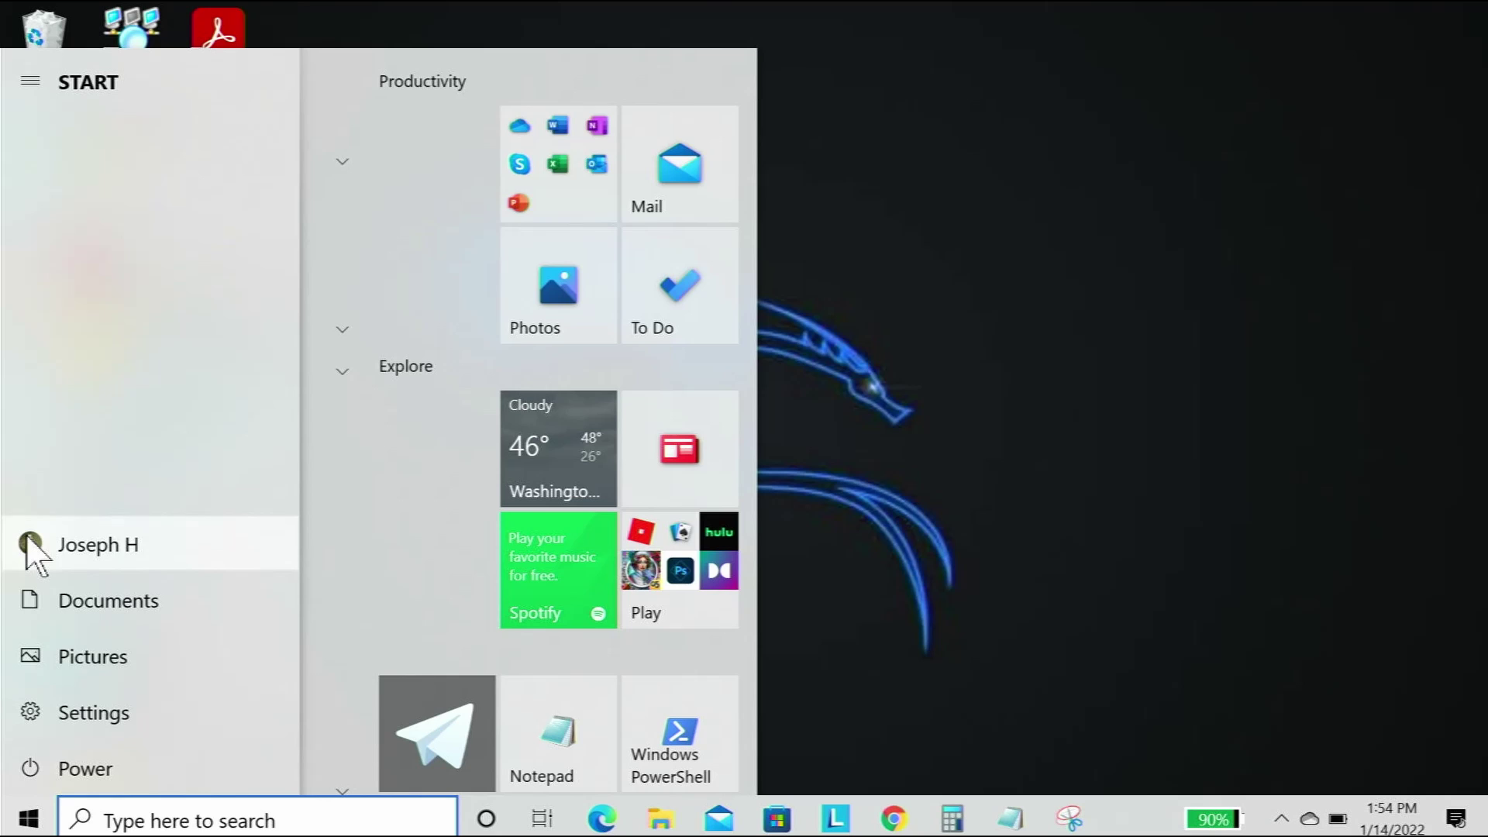
click(31, 551)
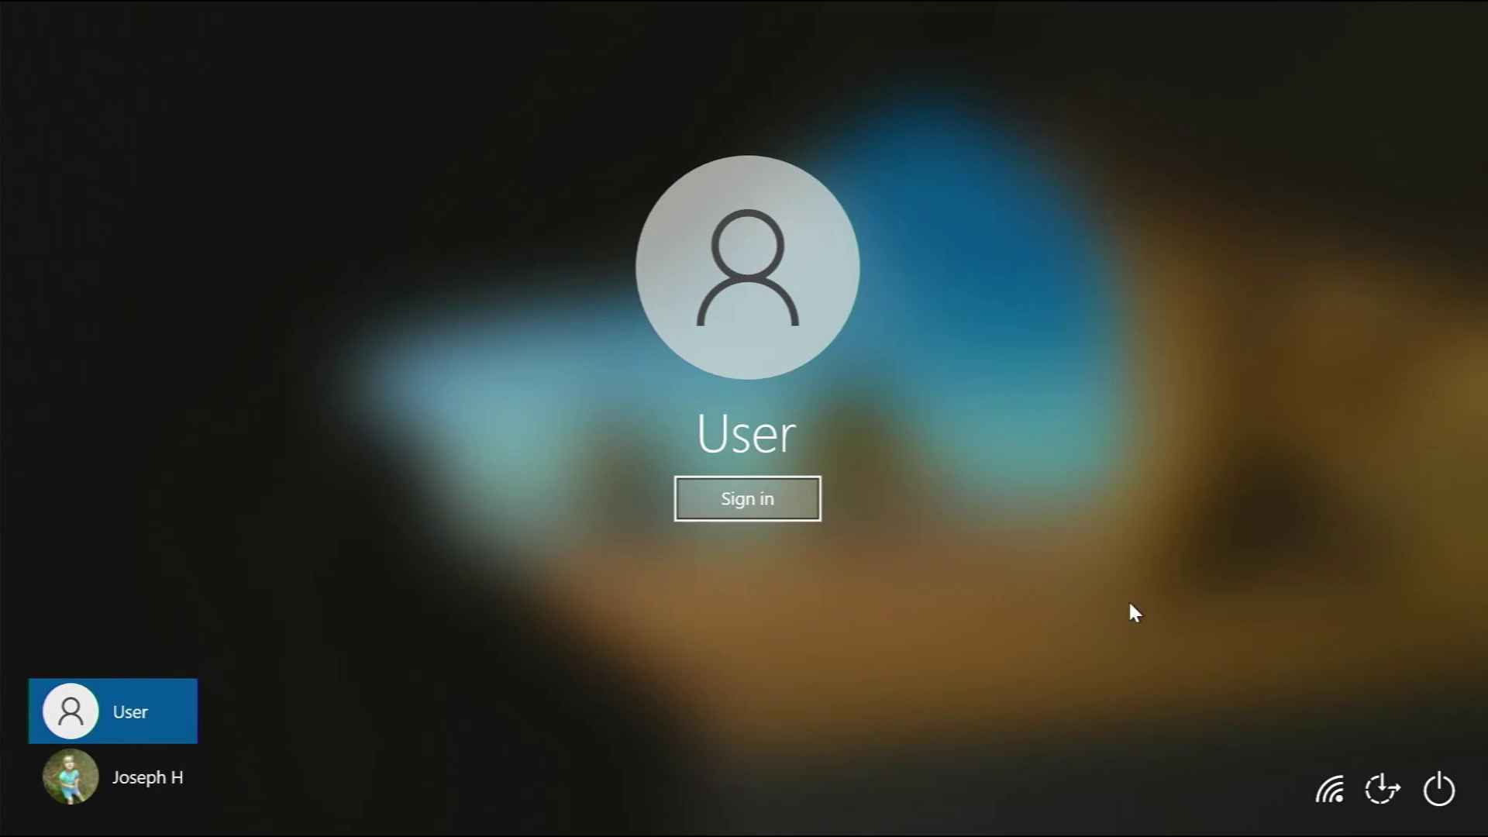
Sign in as User to begin its first-time setup.
click(756, 510)
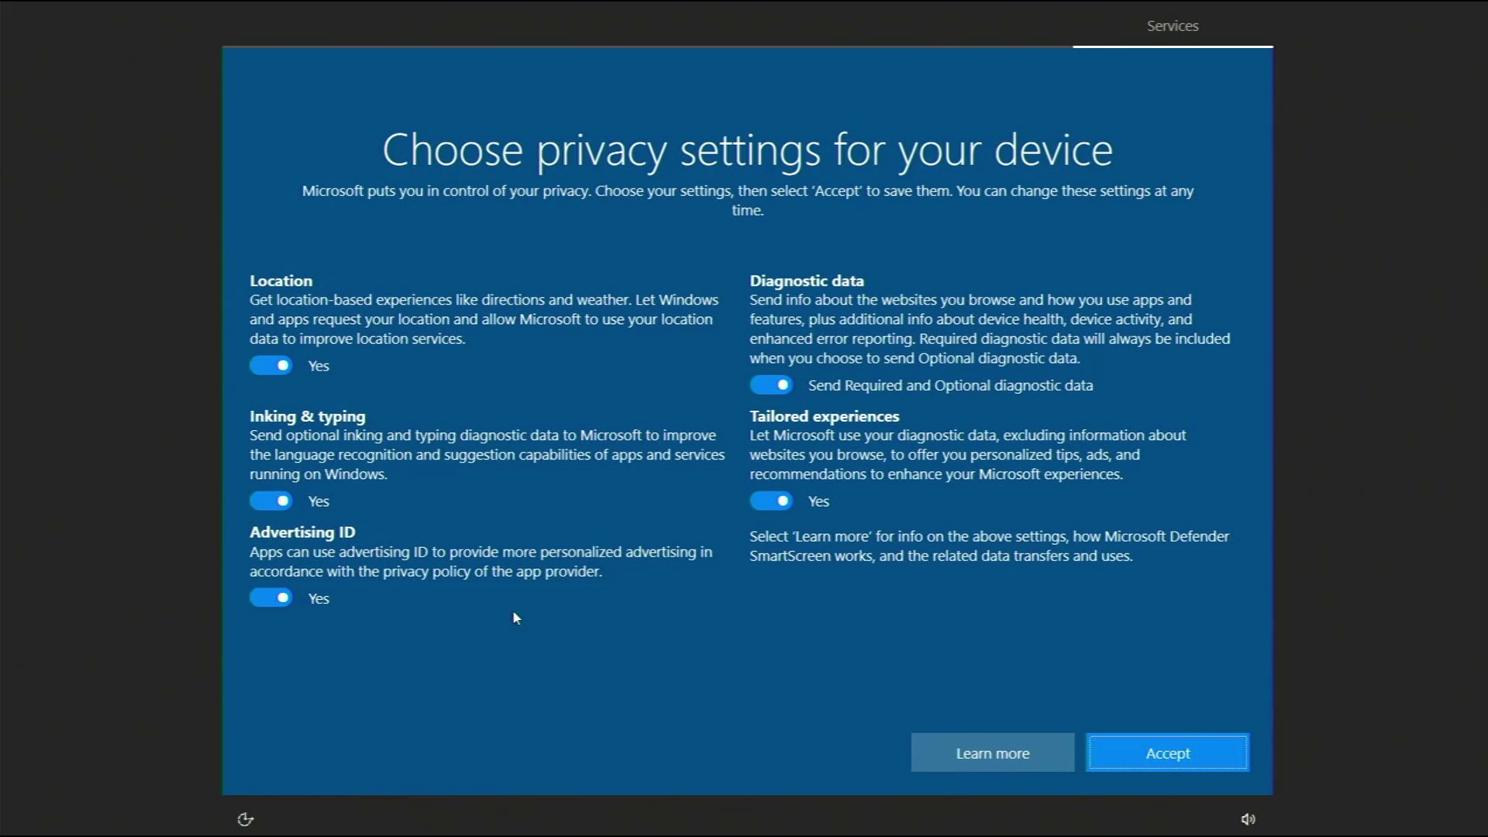
Turn off location, inking, advertising ID and tailored experiences, keep diagnostics required-only, and accept.
click(254, 365)
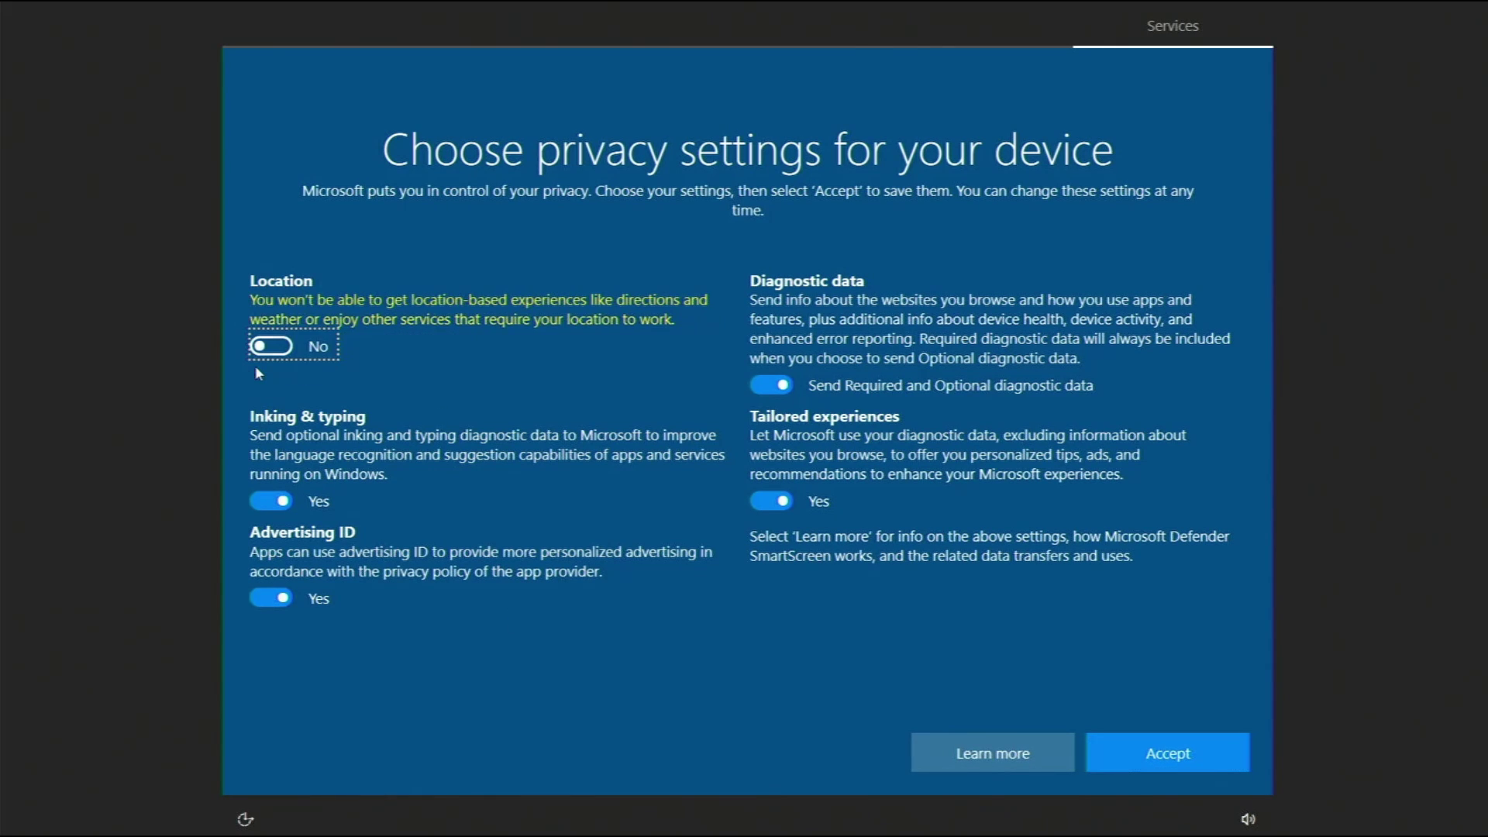
click(260, 502)
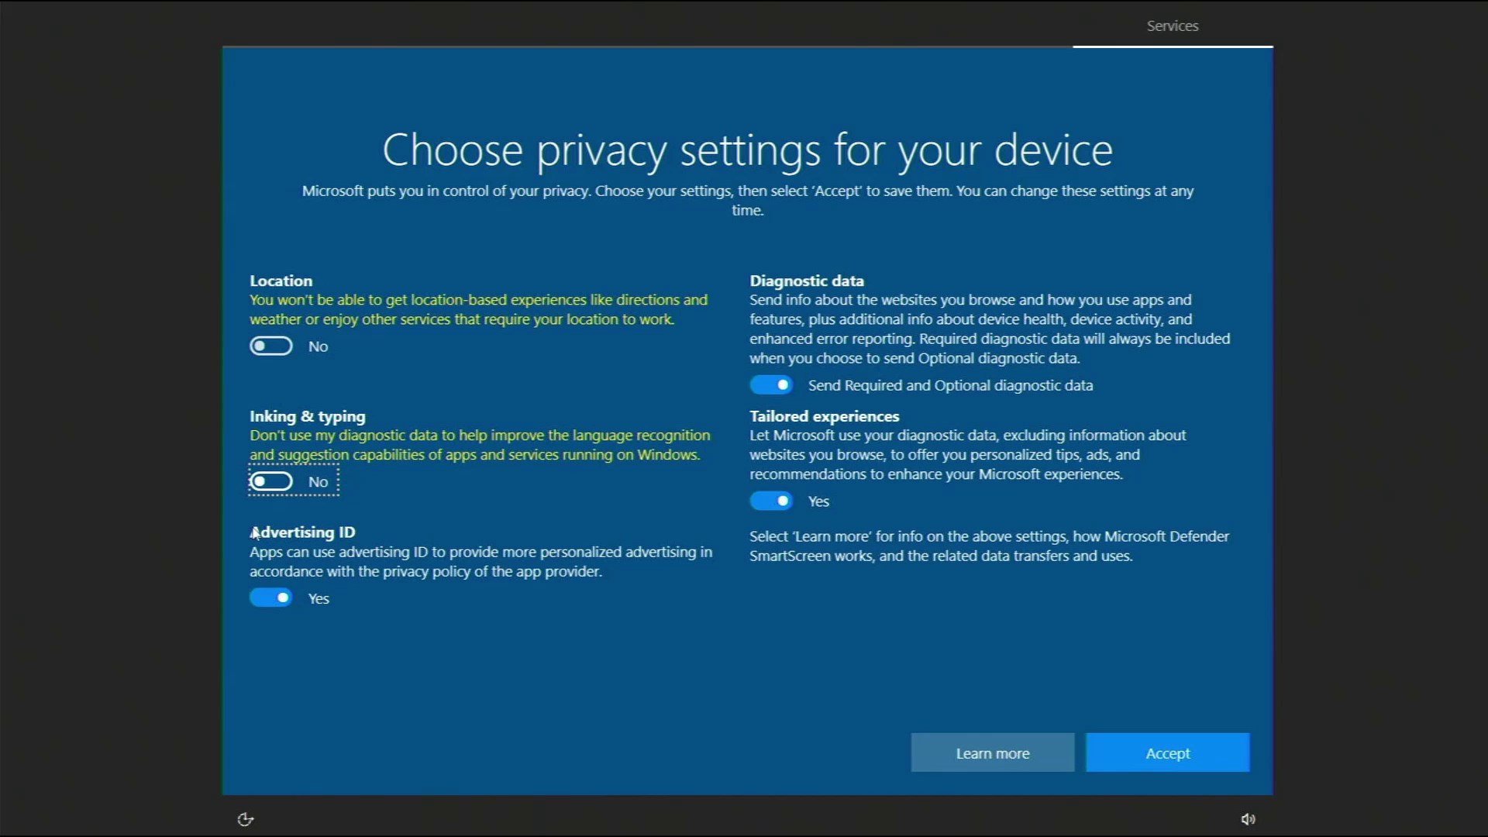
click(256, 604)
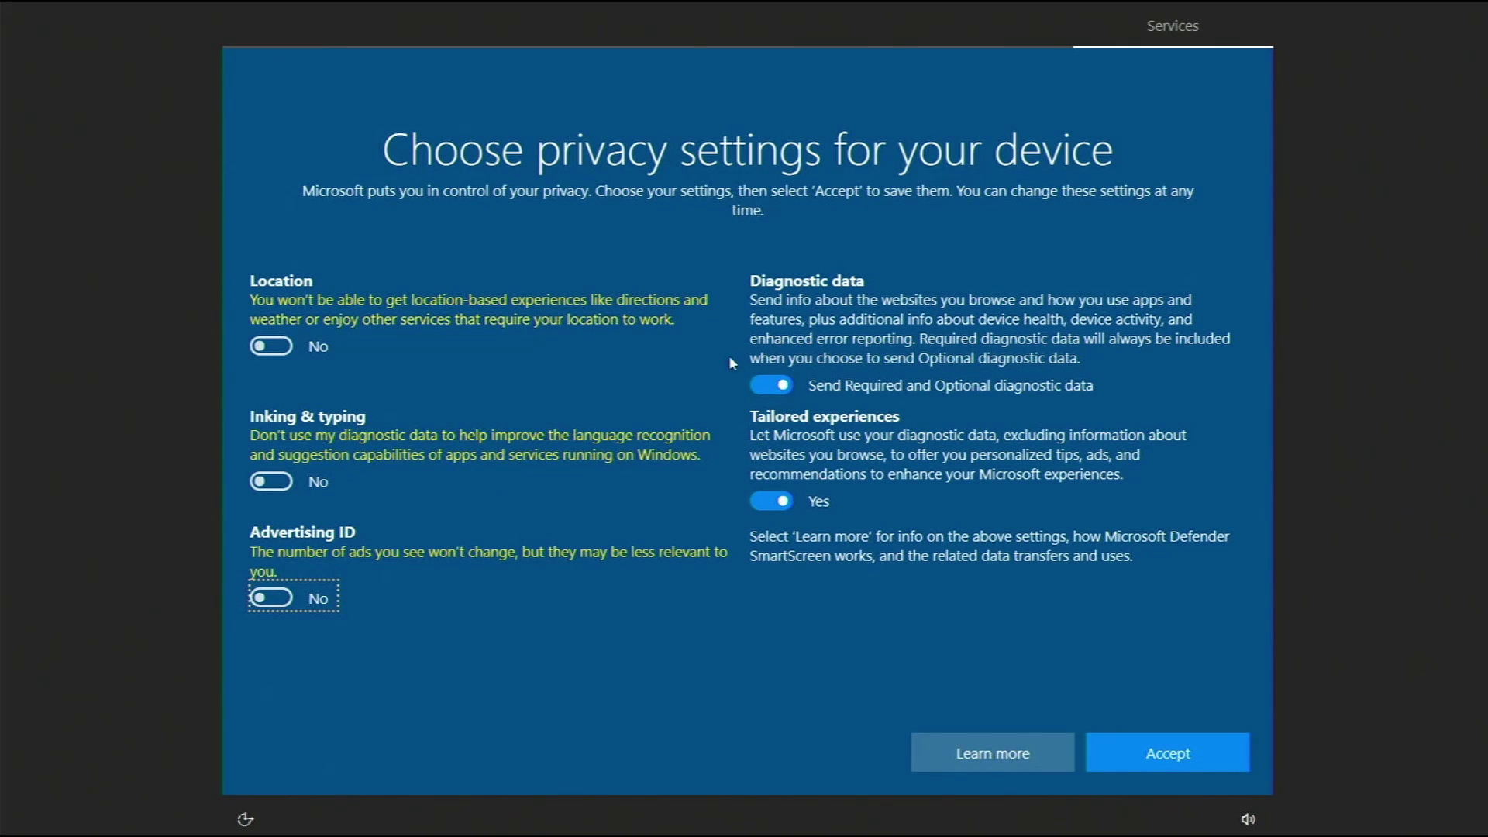
click(766, 386)
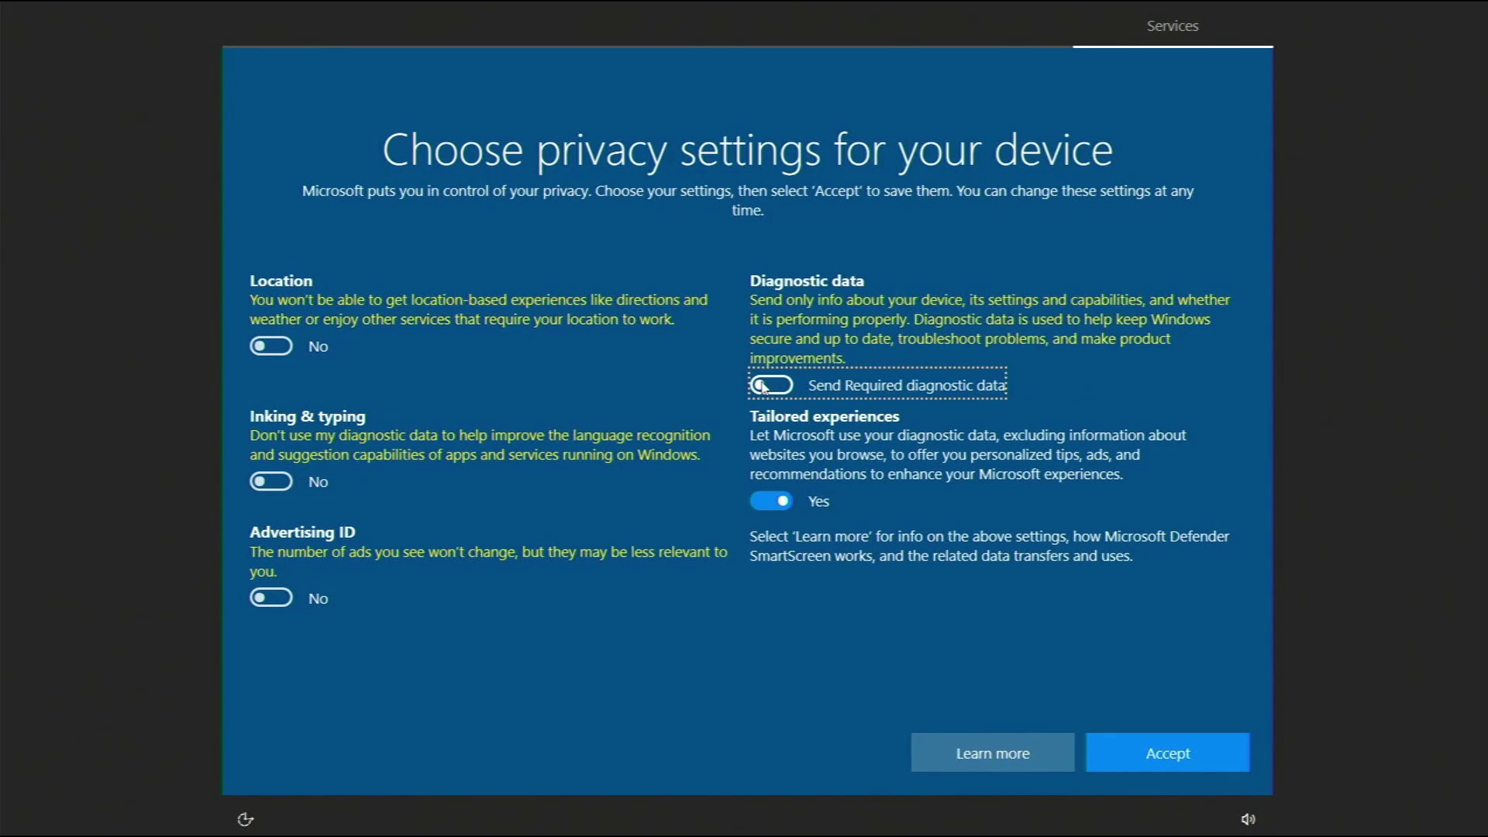
click(766, 500)
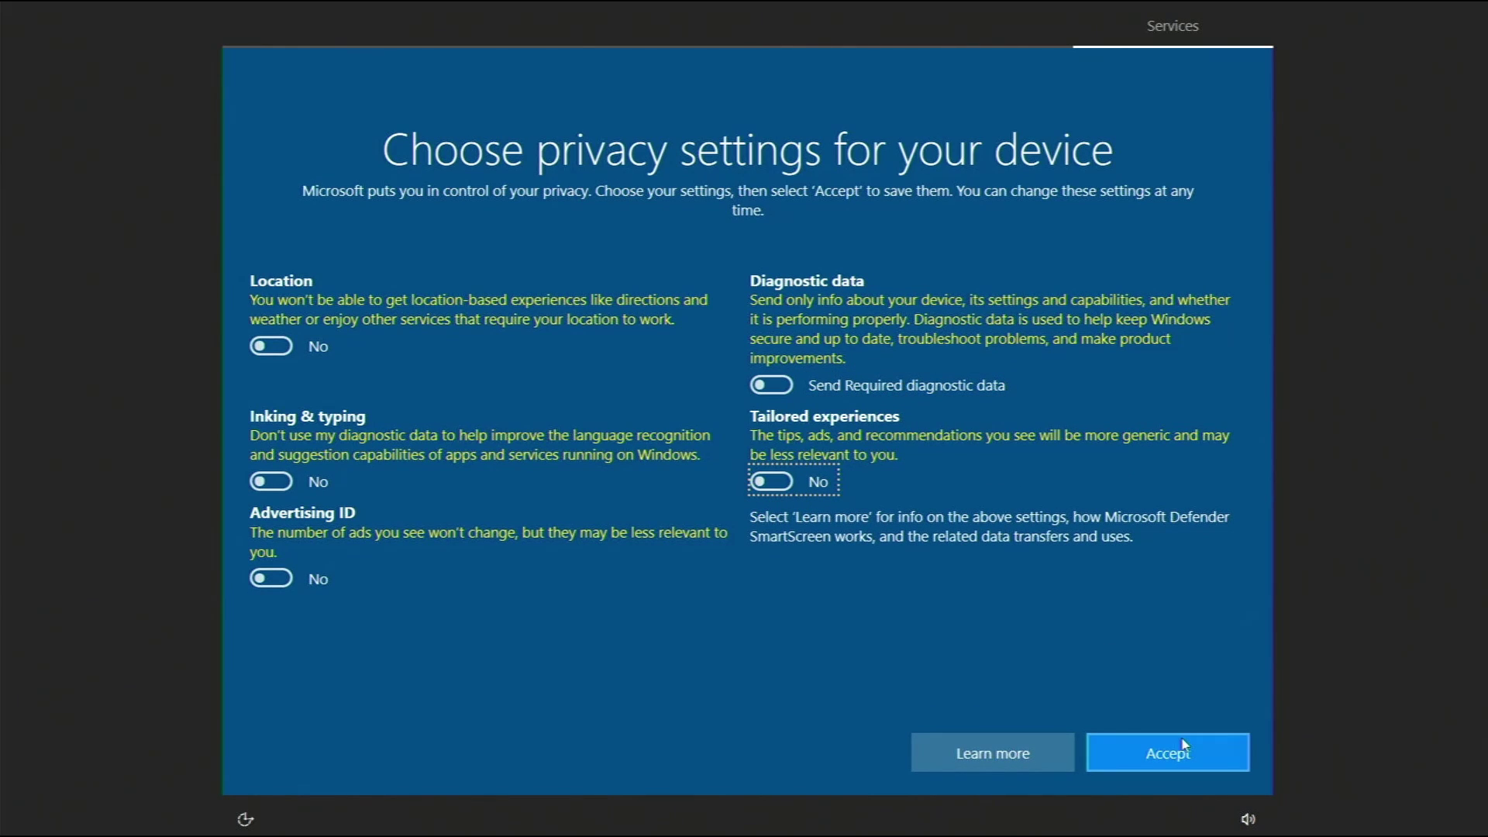
click(1163, 760)
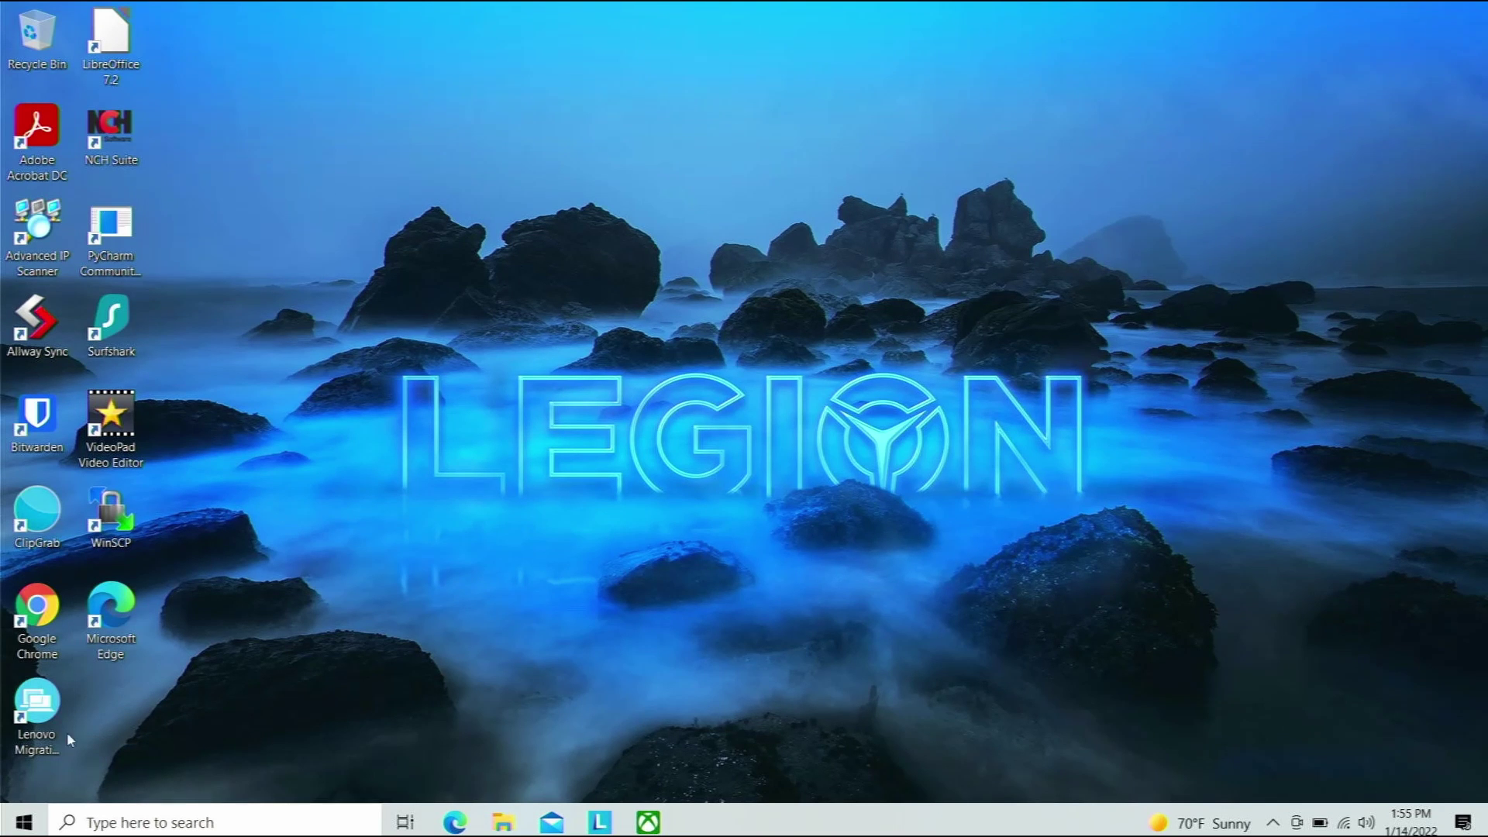
click(23, 822)
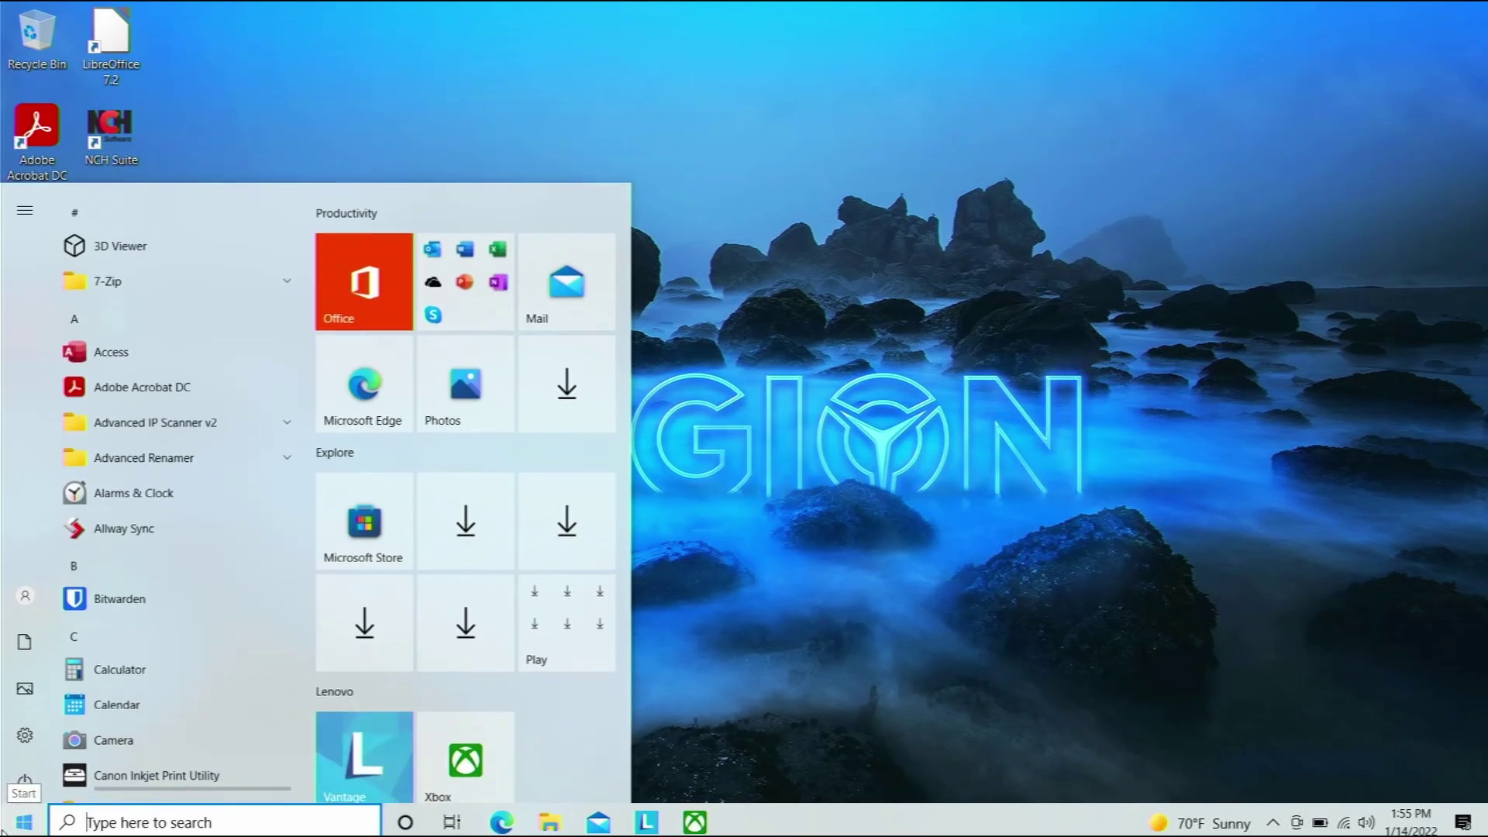
mouse_move(35, 615)
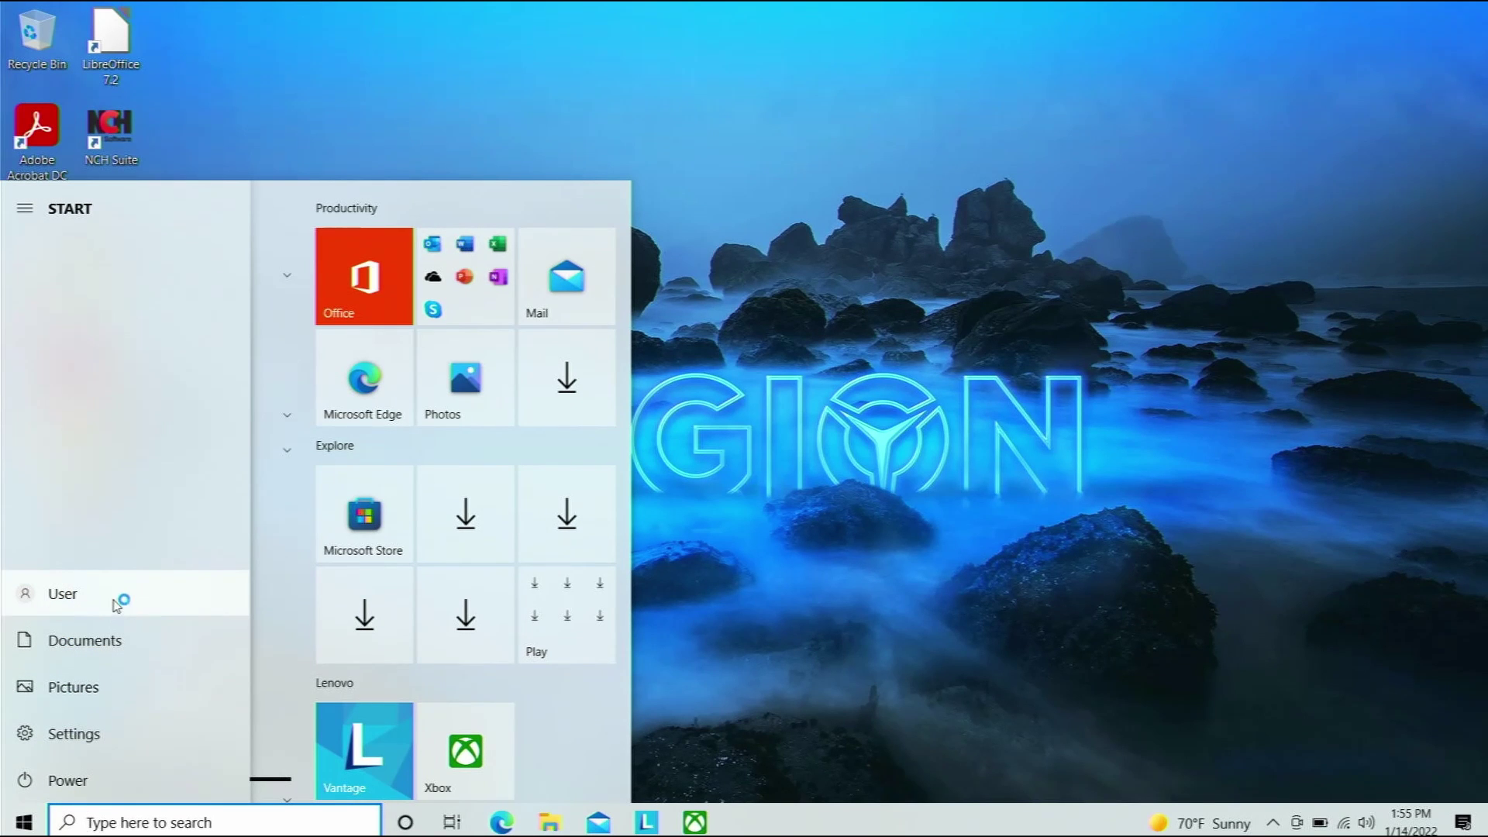
click(651, 493)
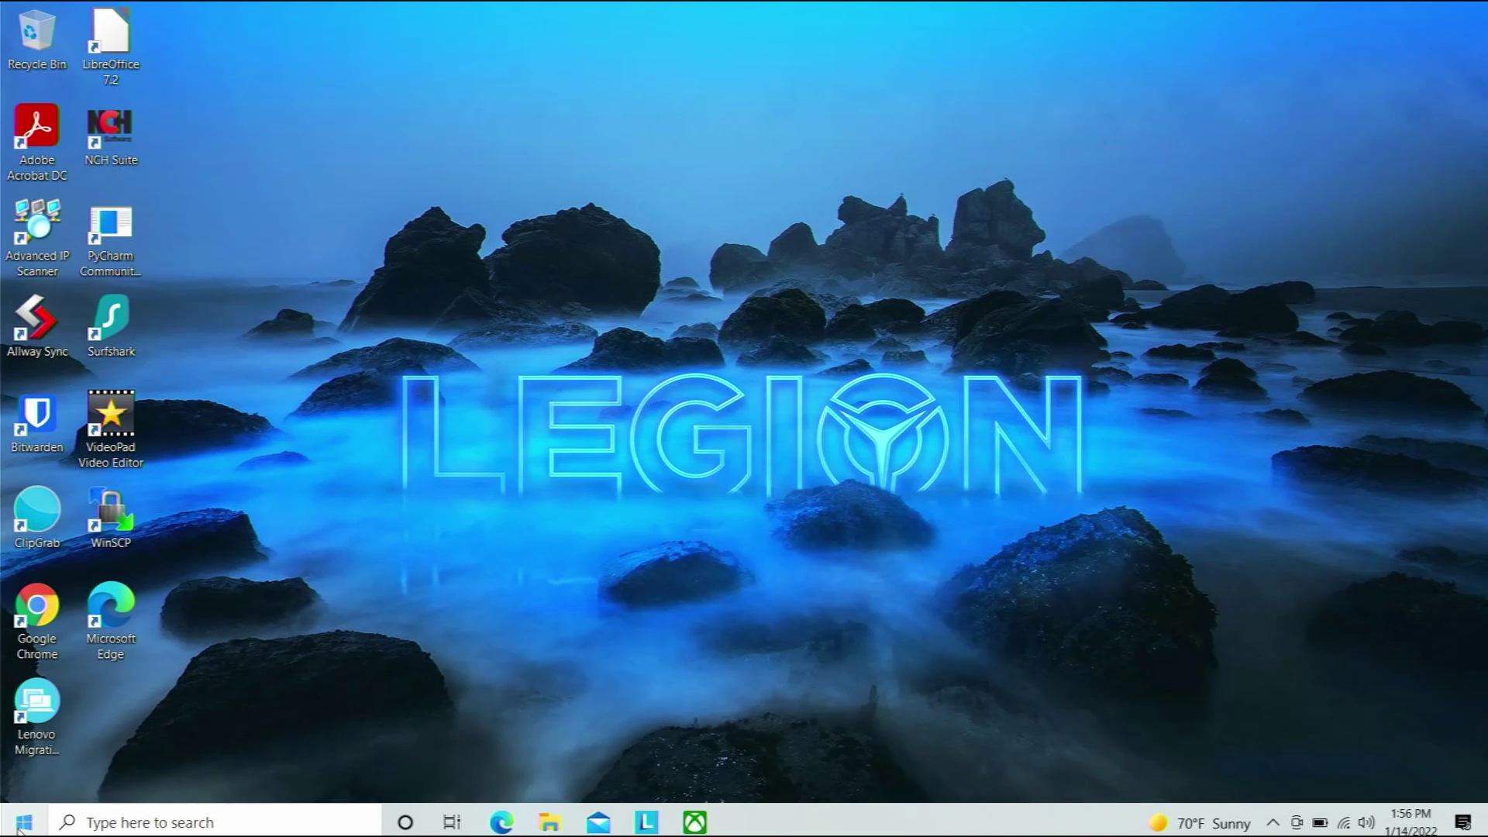
Open Apps & features from the Start button's context menu and scroll the 88-app list.
right_click(20, 825)
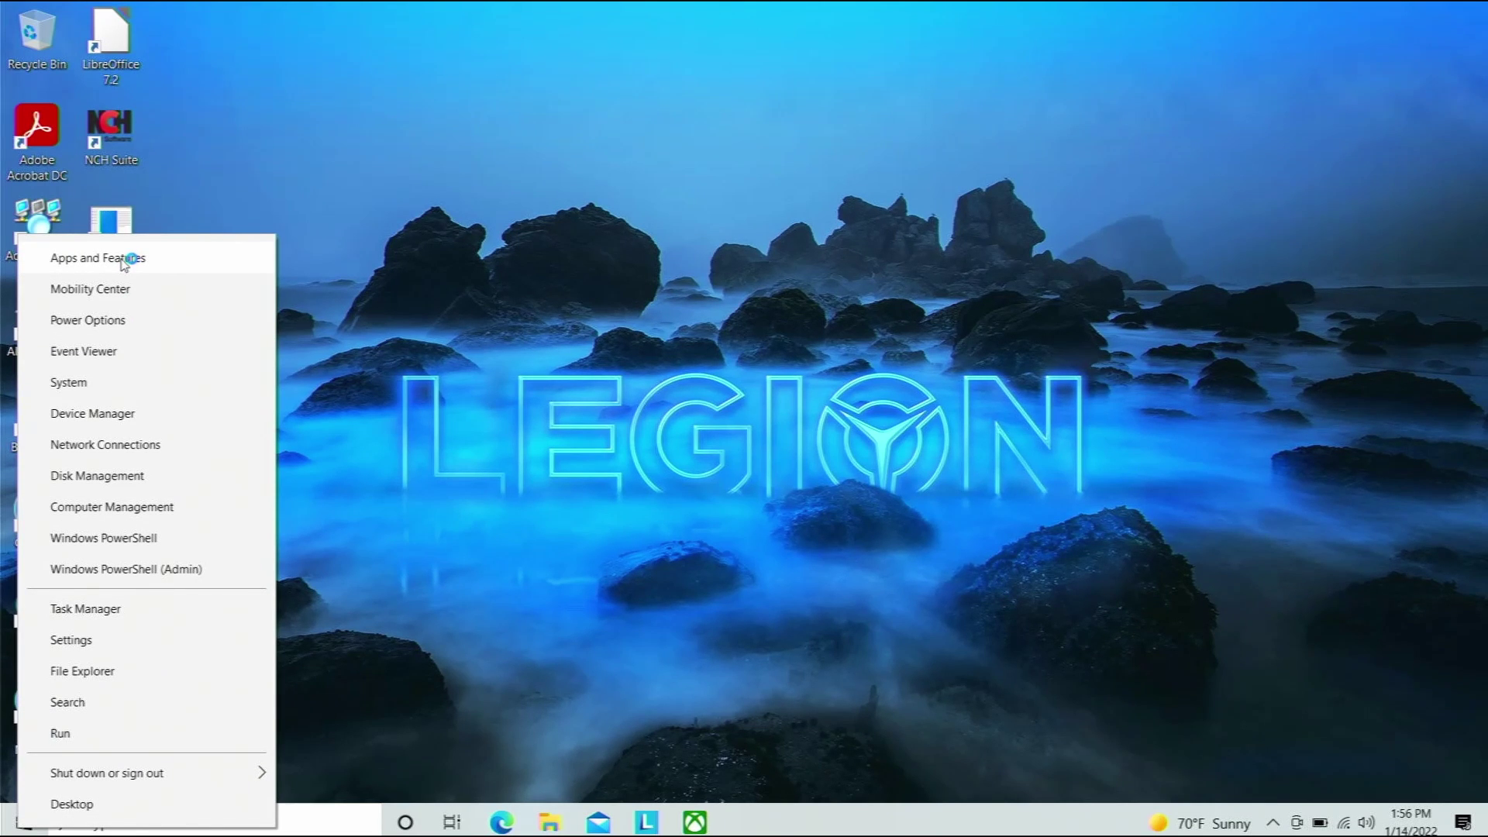
click(122, 259)
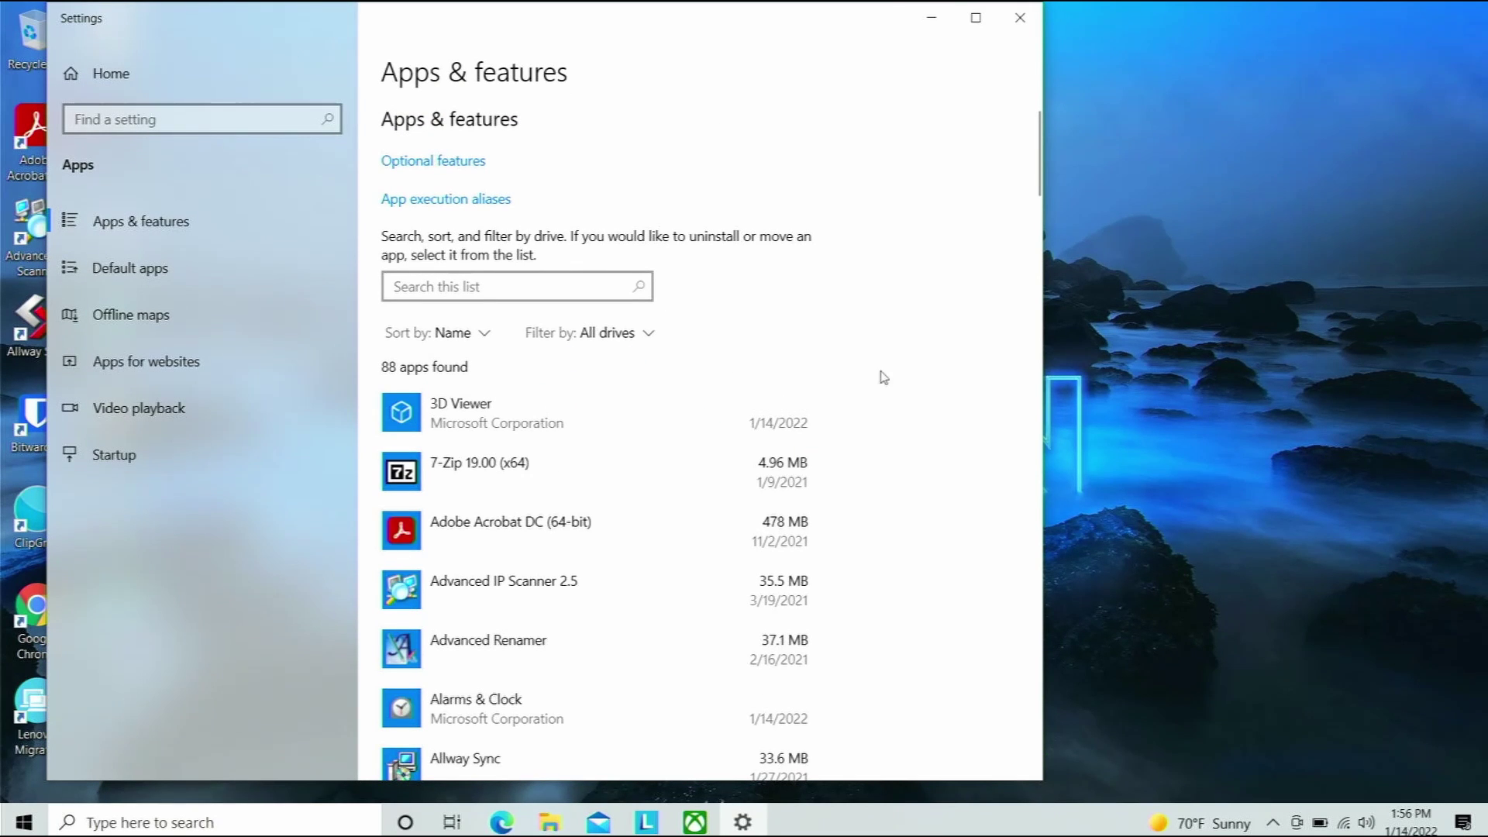
scroll(914, 512, down, 3)
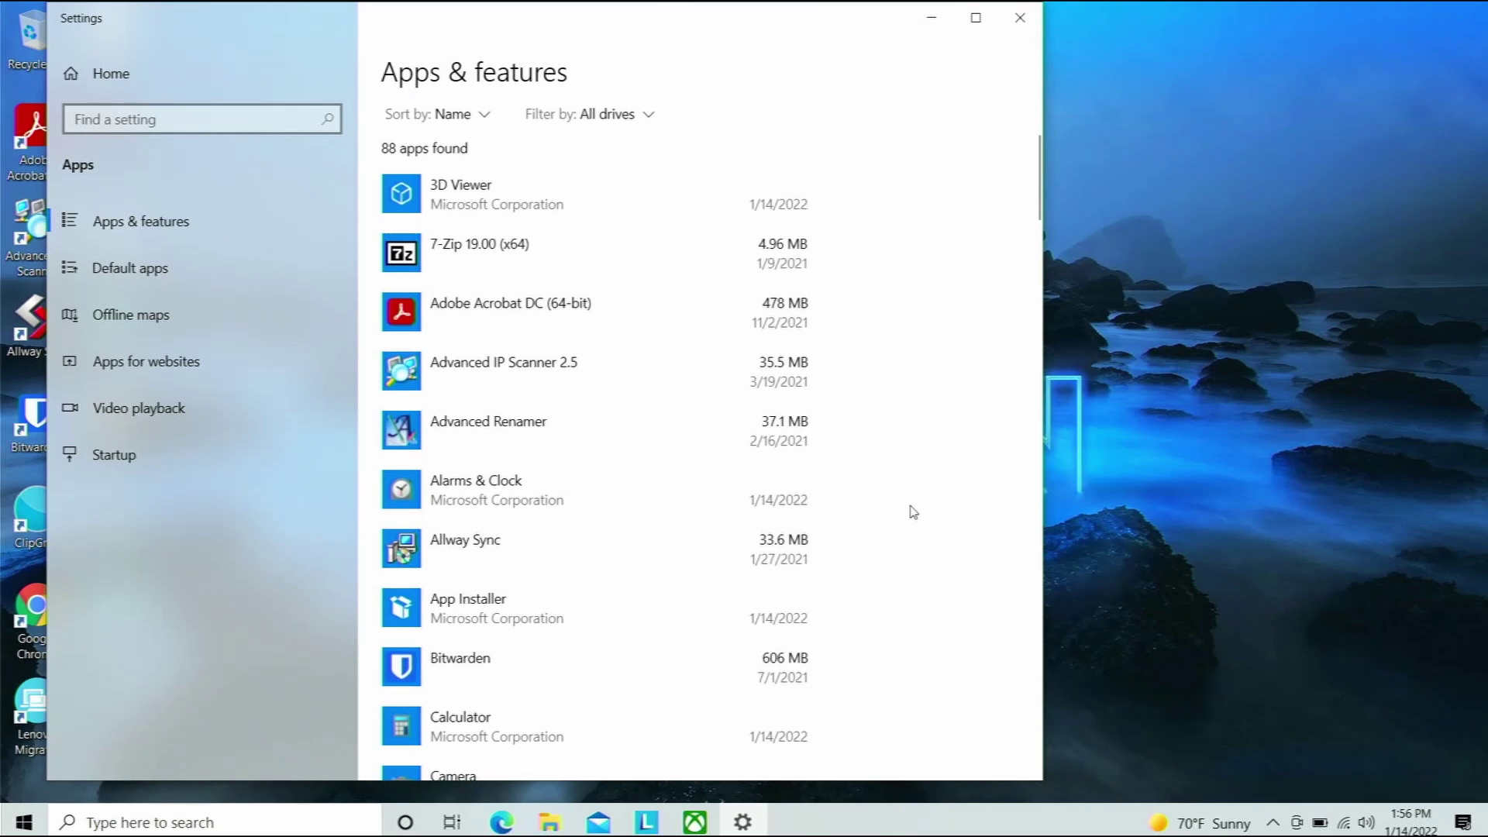
scroll(914, 512, down, 1)
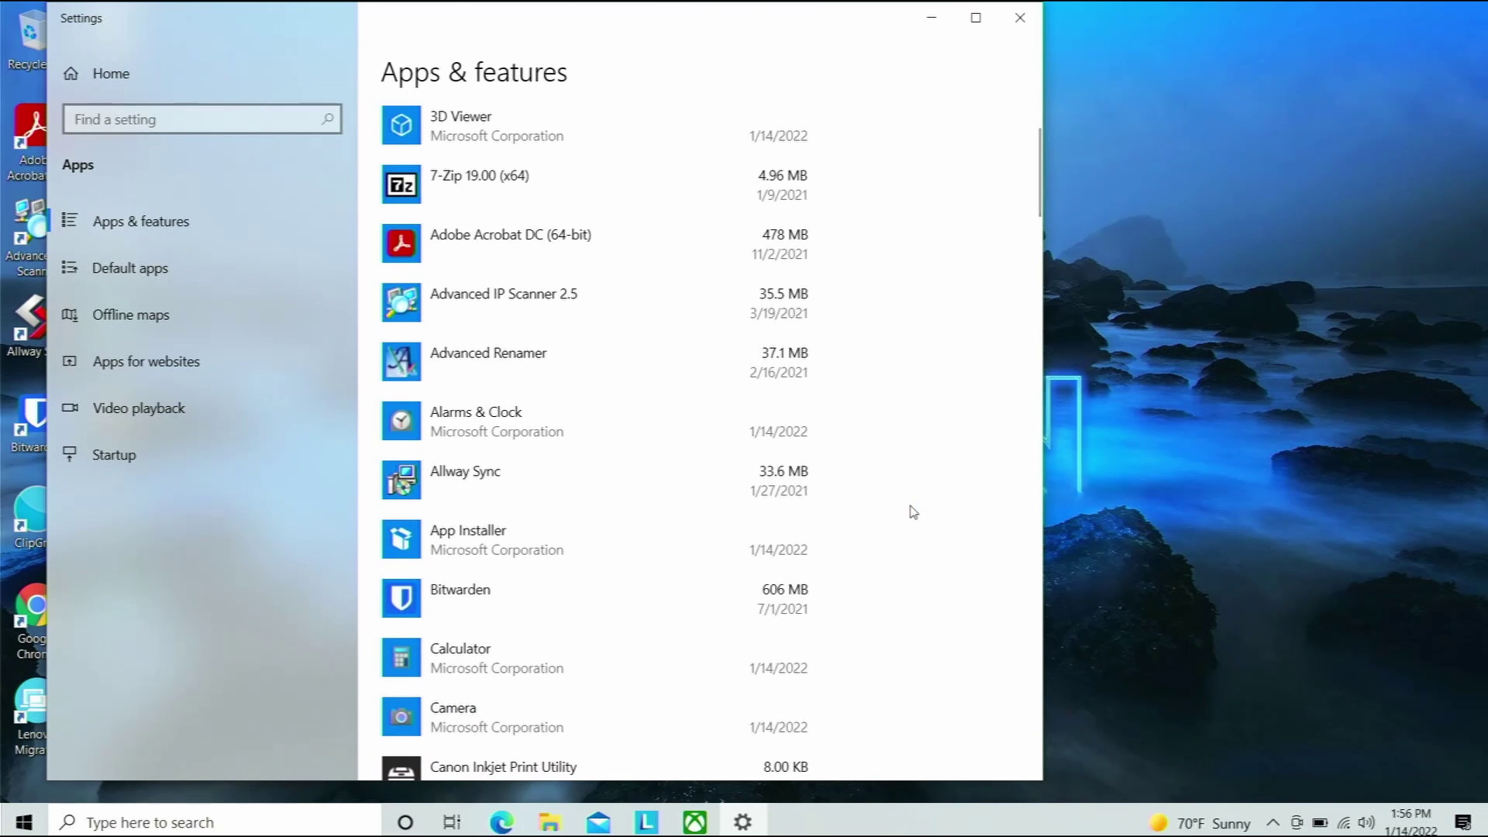
Attempt to uninstall Advanced Renamer 3.87, confirming in the flyout until the admin prompt appears.
click(537, 386)
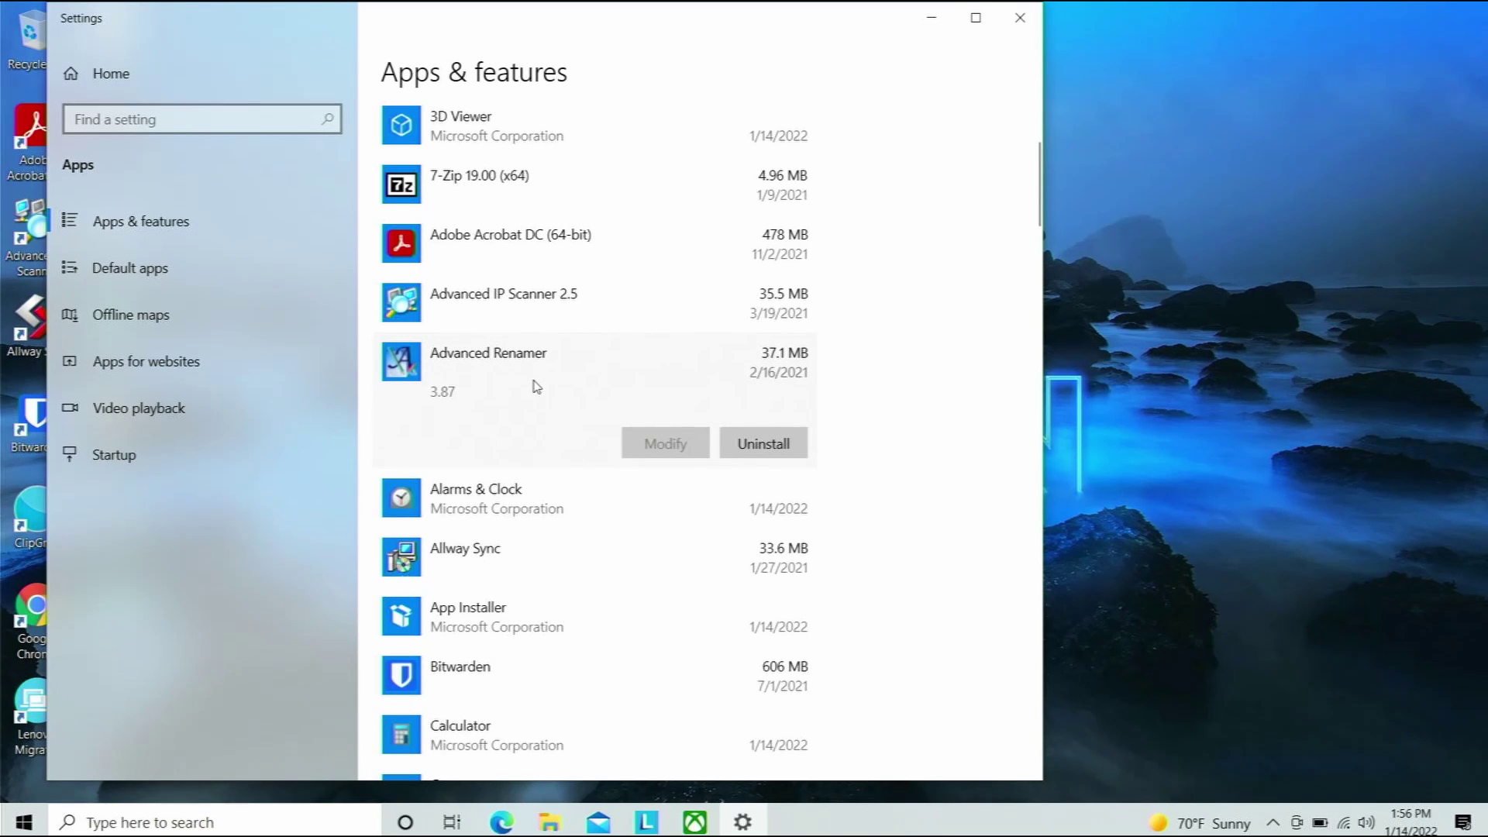
click(760, 448)
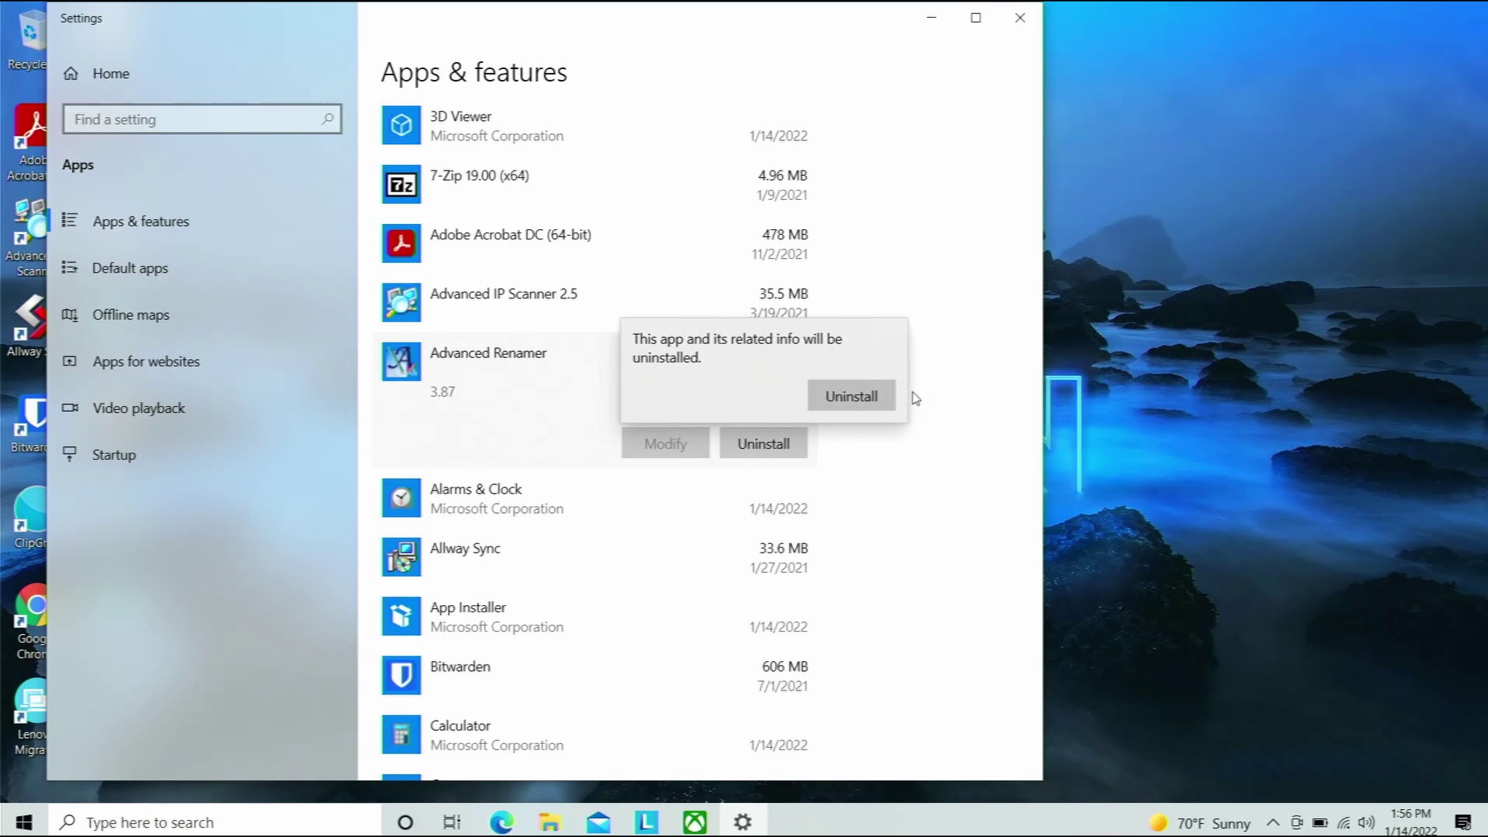
key(Return)
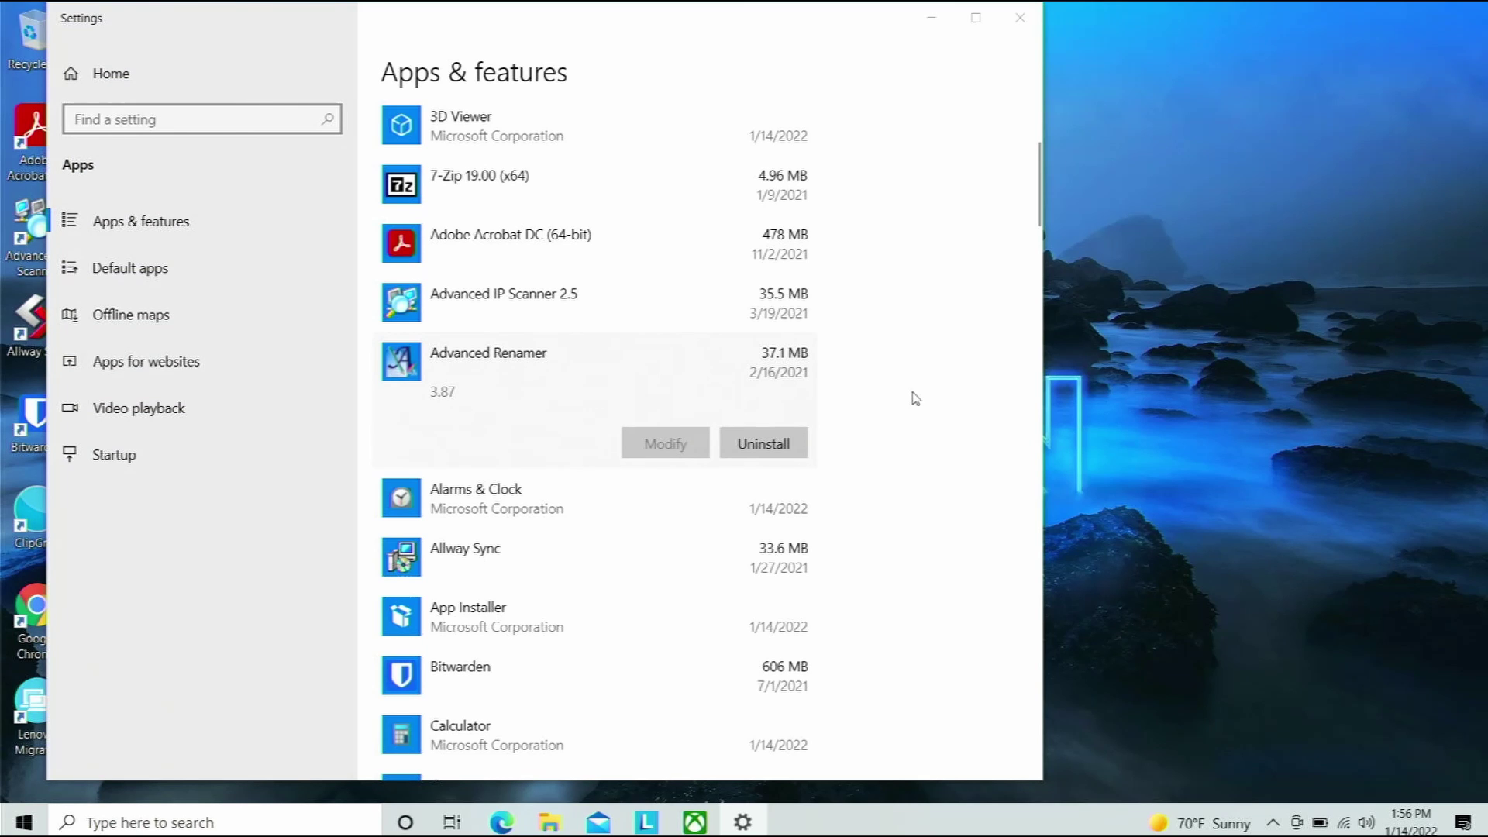
click(751, 442)
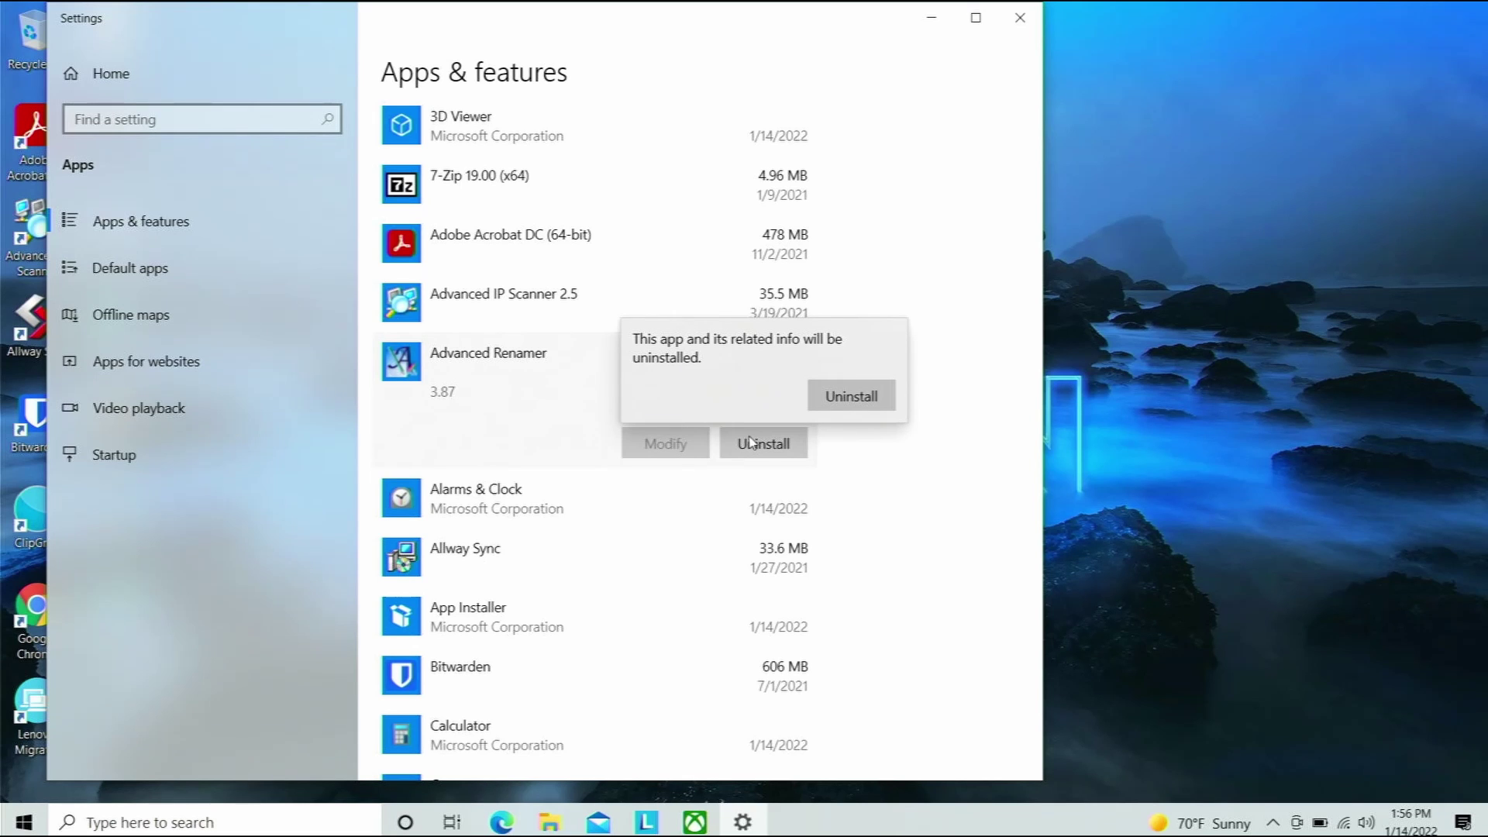
click(847, 399)
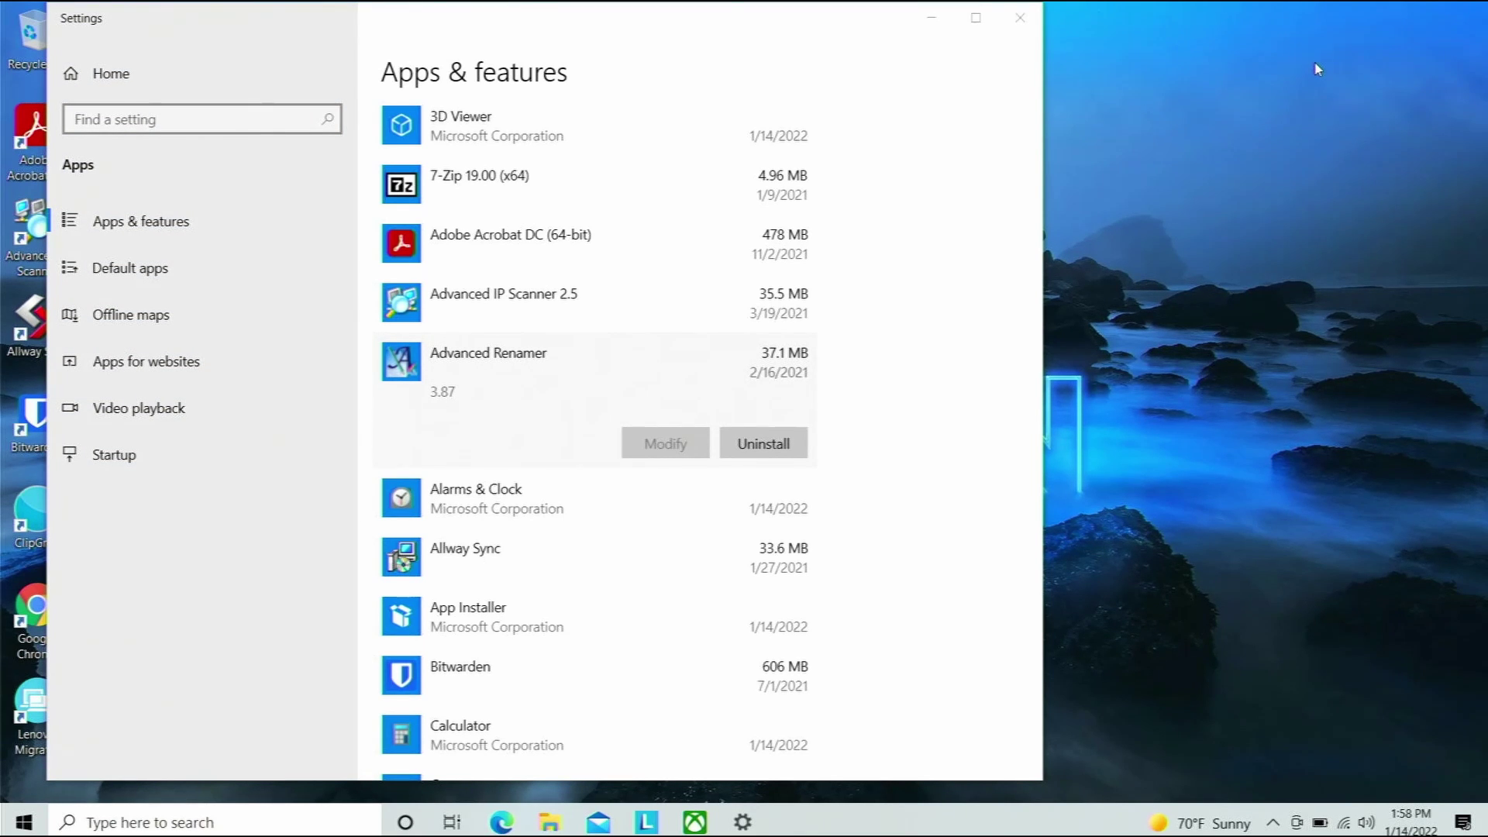
Close the Settings window to return to the desktop.
click(1019, 21)
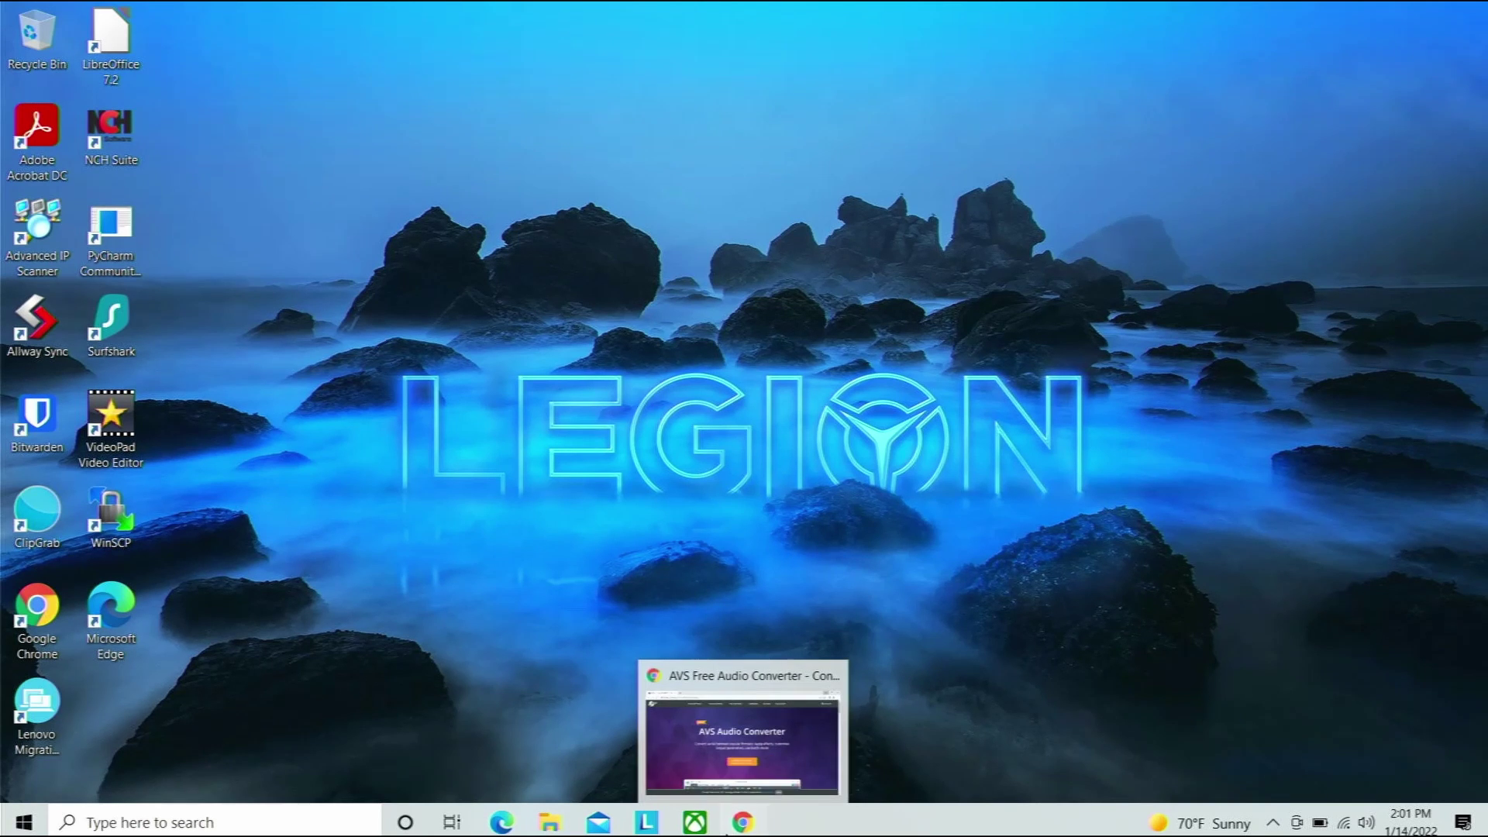
Download AVSAudioConverter.exe (49.2 MB) in Chrome and open its folder from the Downloads list.
click(733, 828)
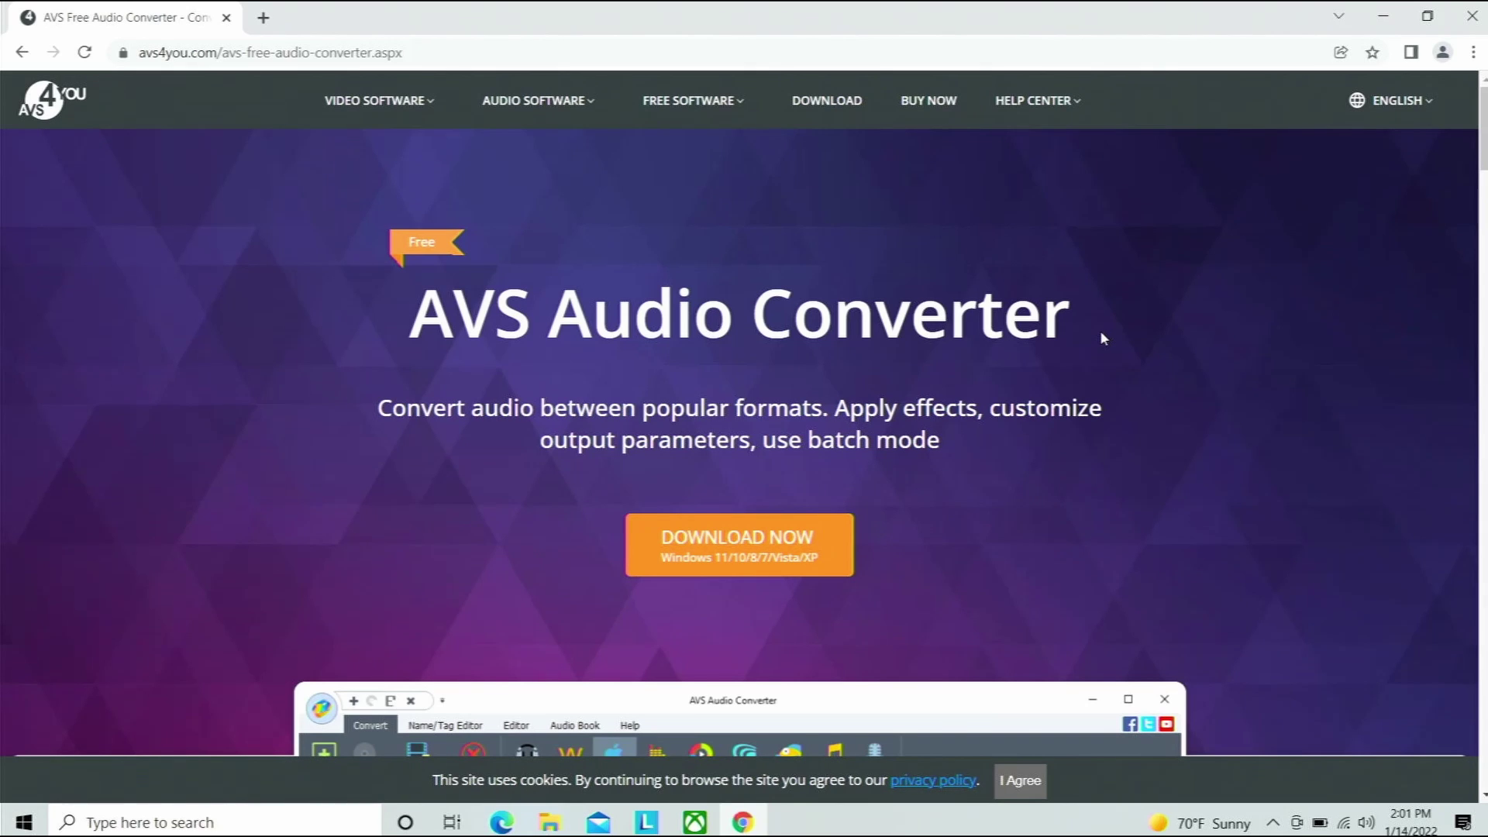
click(715, 555)
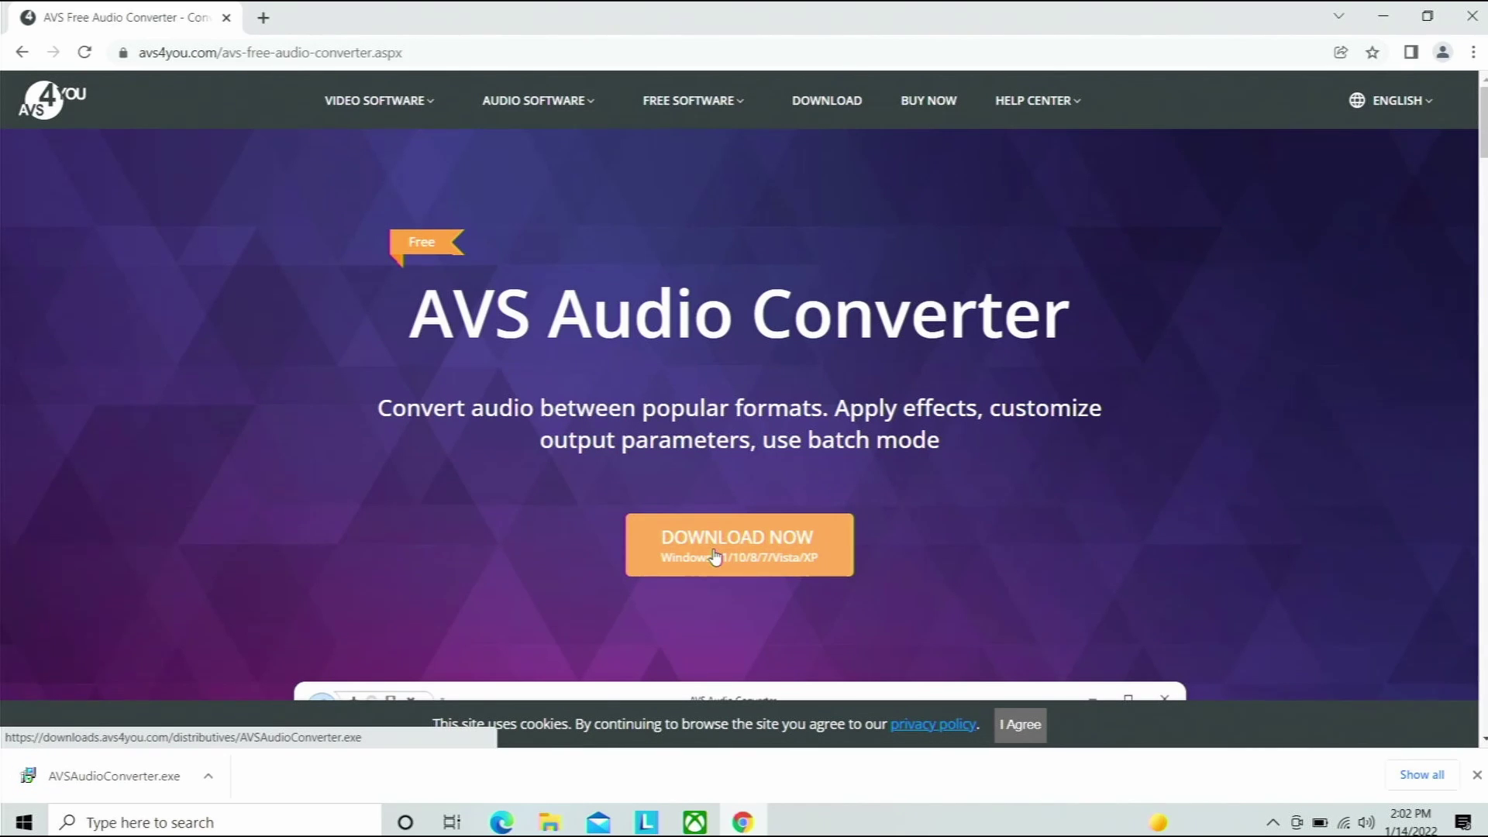
click(1423, 775)
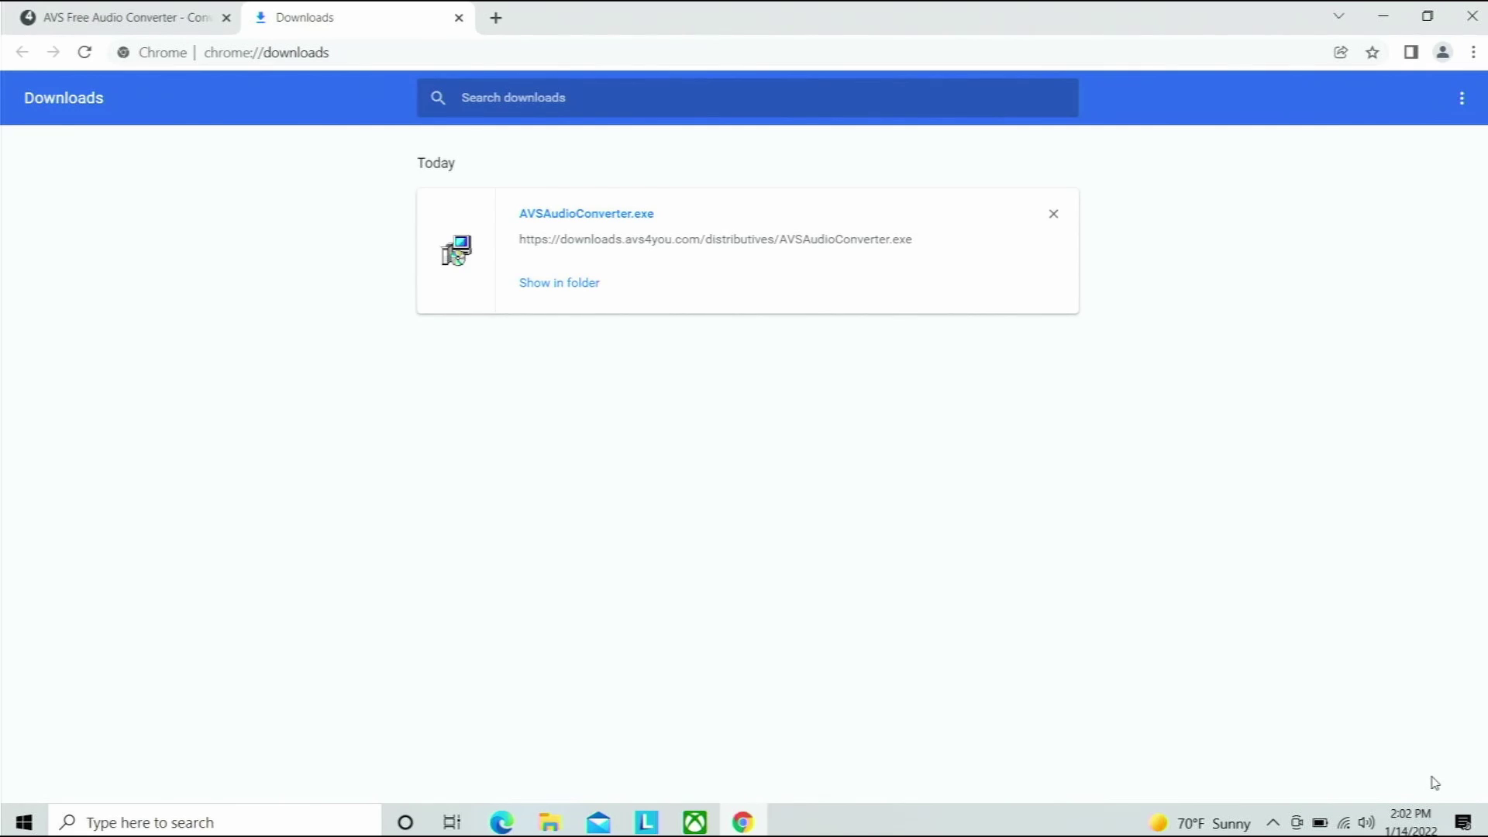
click(544, 284)
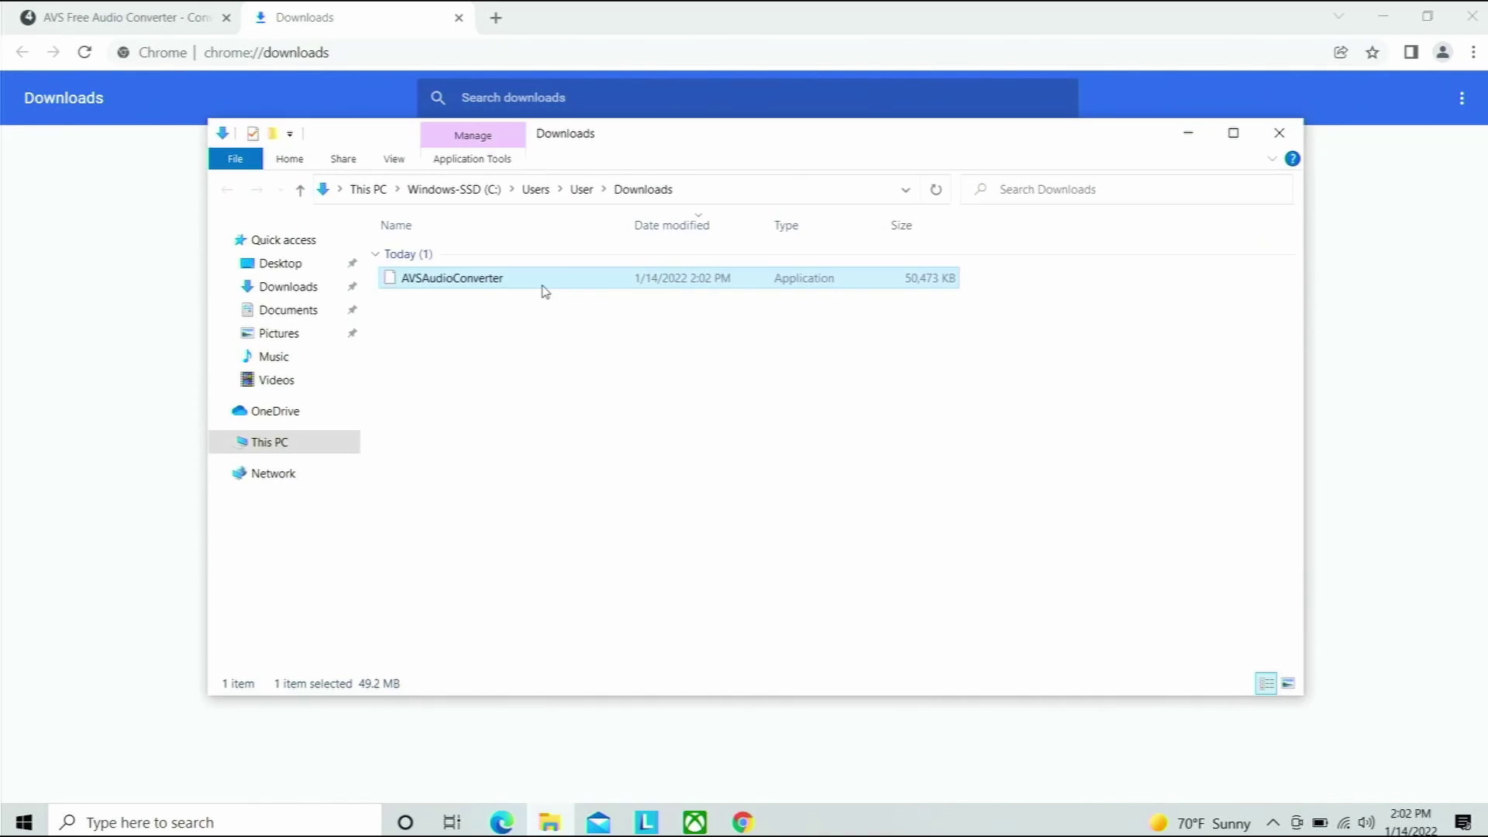
Launch the AVSAudioConverter installer from the Downloads folder.
double_click(448, 279)
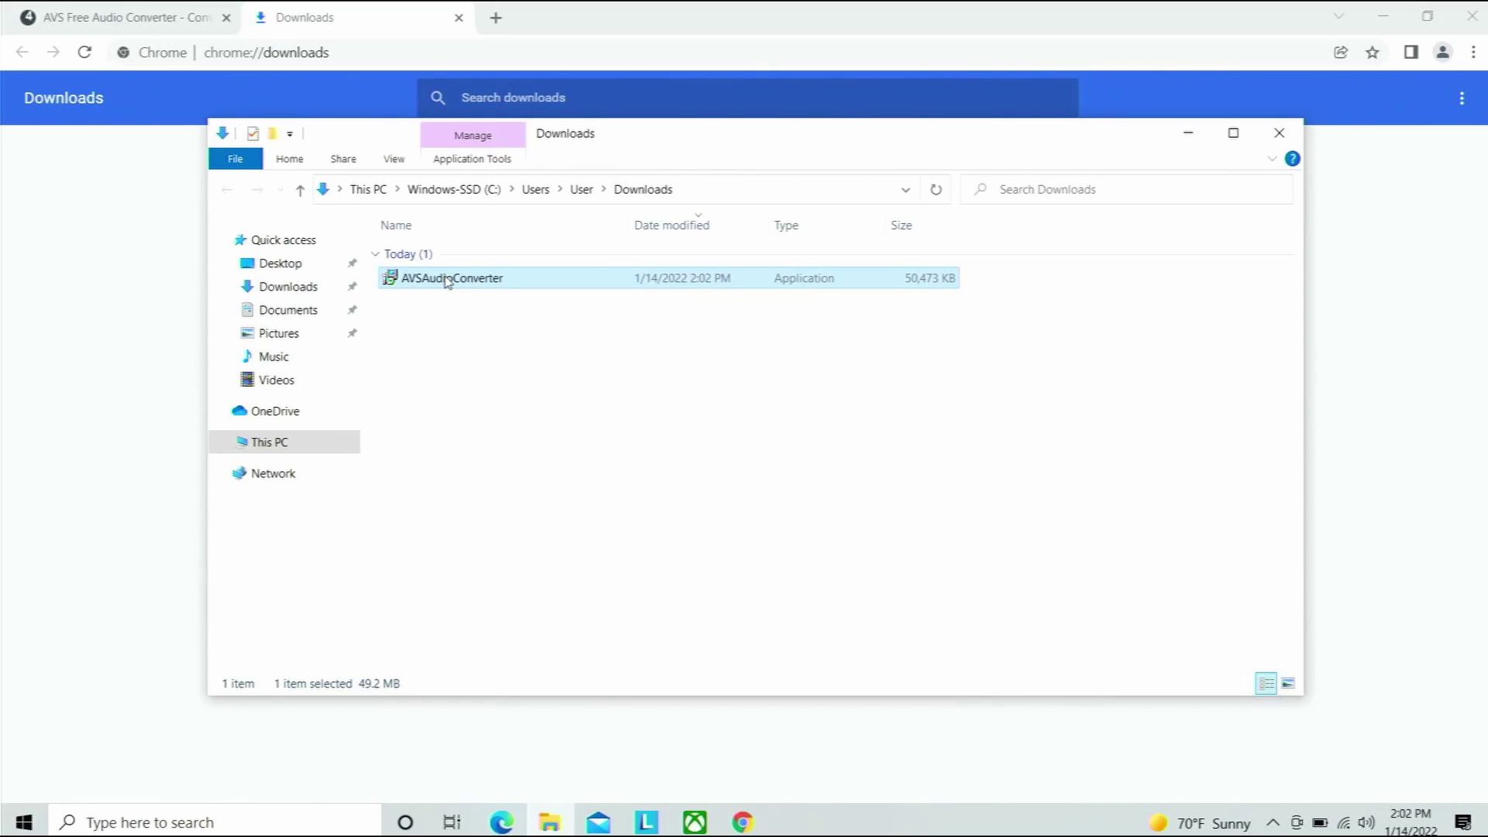